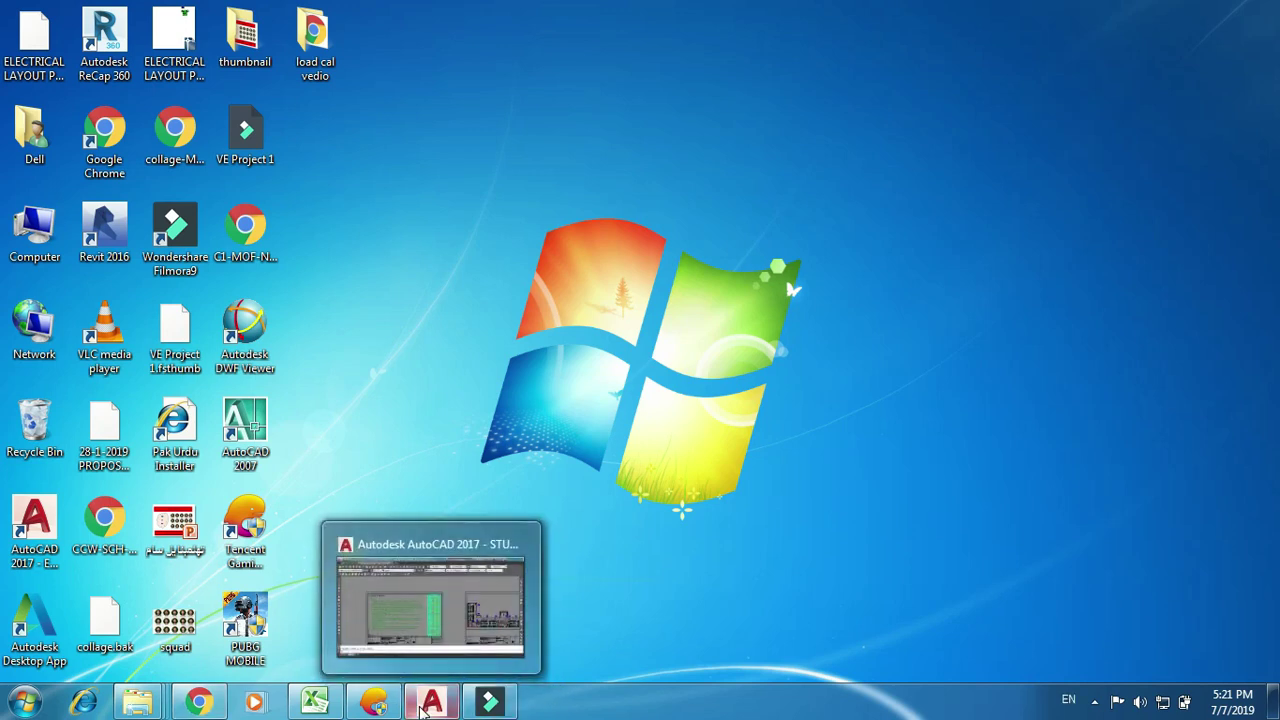
Switch to AutoCAD and look over the notes, legend and lighting plan sheets of the girls section drawing in Layout1
left_click(432, 704)
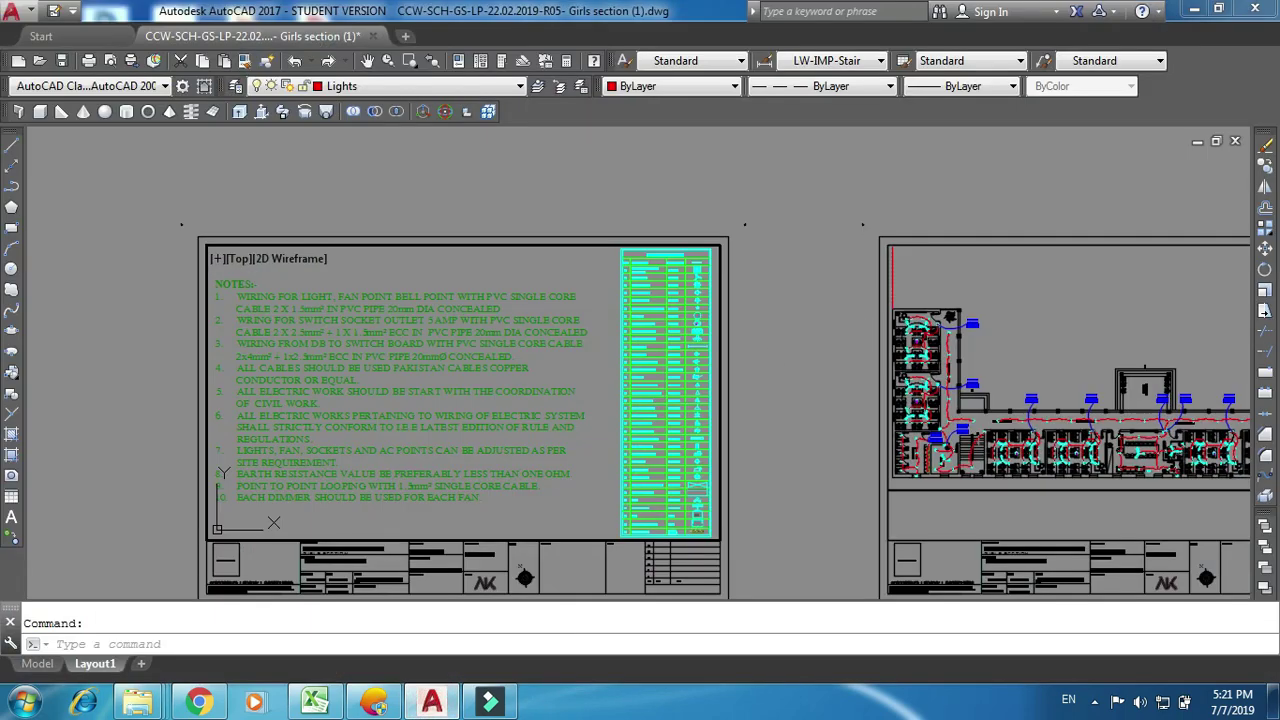
scroll(611, 341, "down", 5)
scroll(761, 340, "up", 4)
scroll(761, 343, "up", 3)
scroll(520, 290, "down", 2)
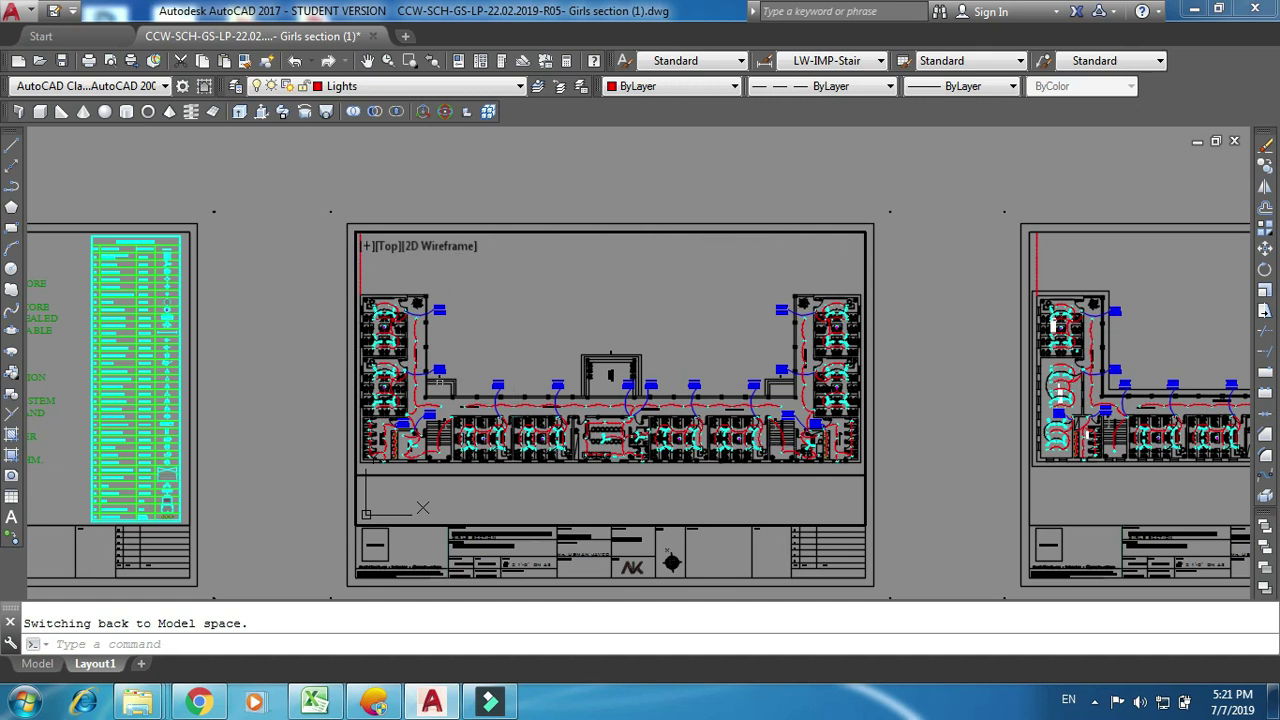
left_click(1194, 11)
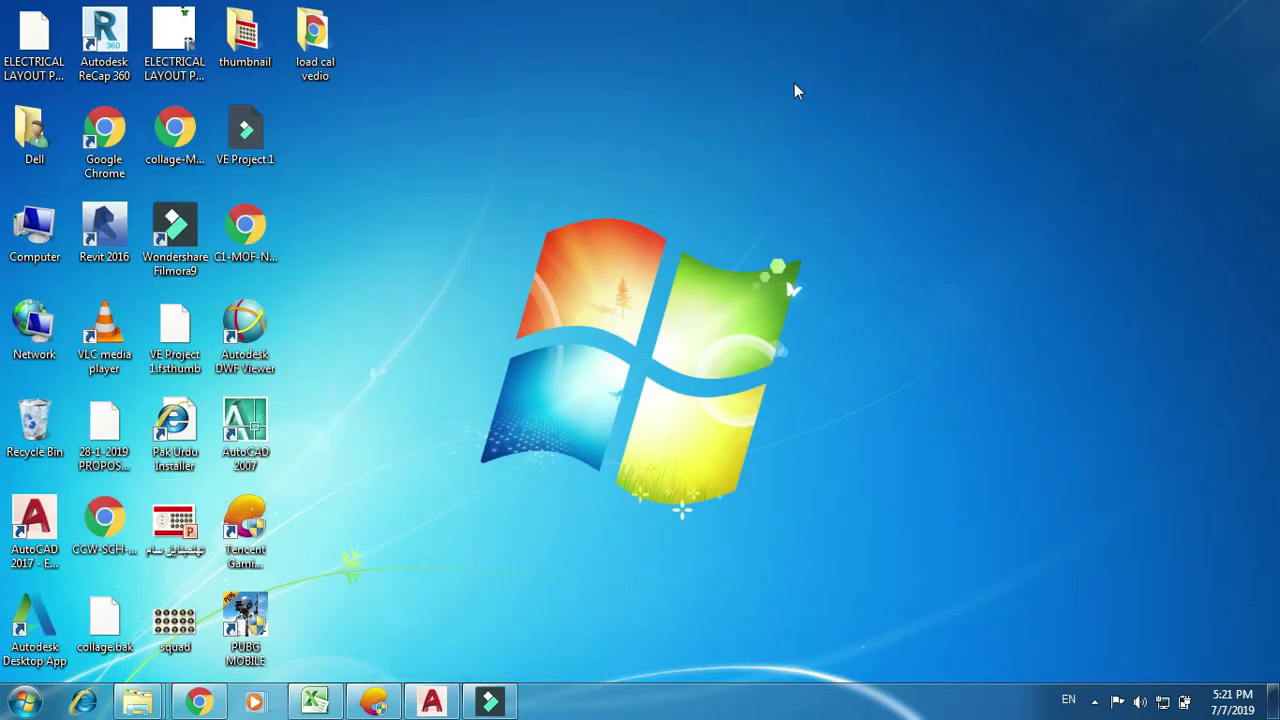
Switch to the Layout1 PDF in Chrome and examine the lights, fans and wiring of the classroom on circuit CB-14
left_click(220, 702)
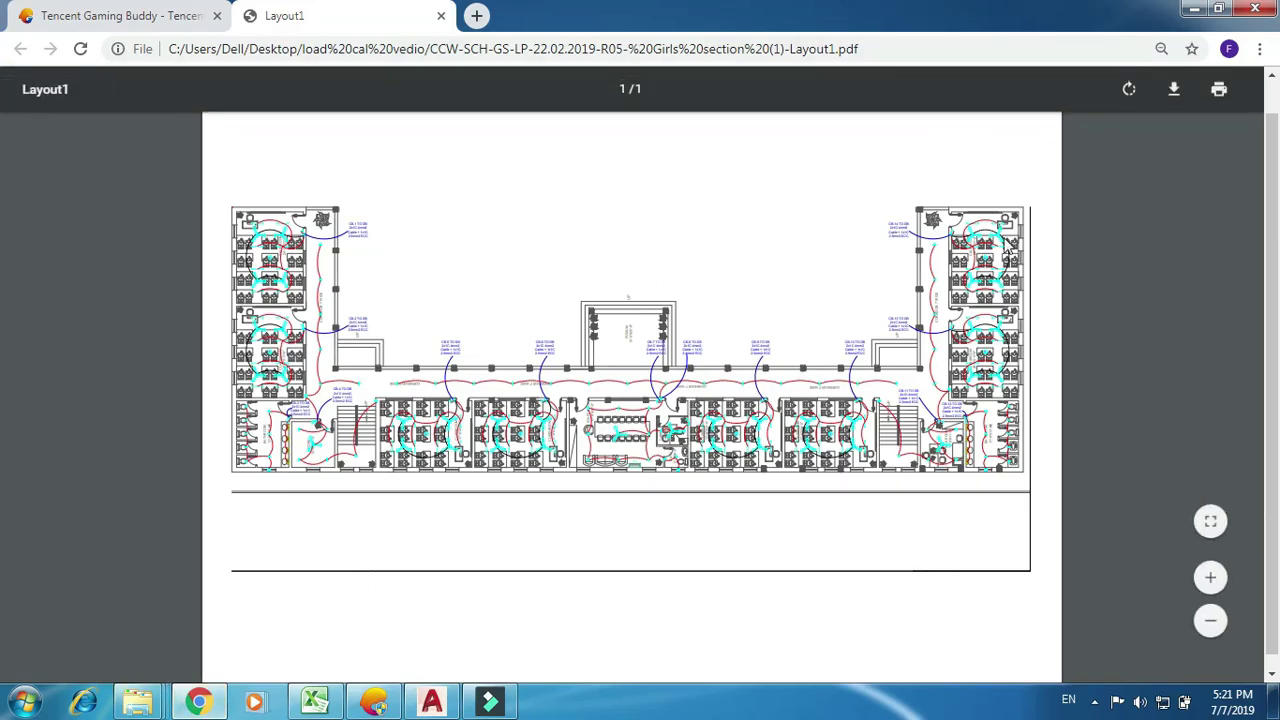
scroll(1030, 230, "up", 2, "ctrl")
scroll(1132, 250, "up", 2, "ctrl")
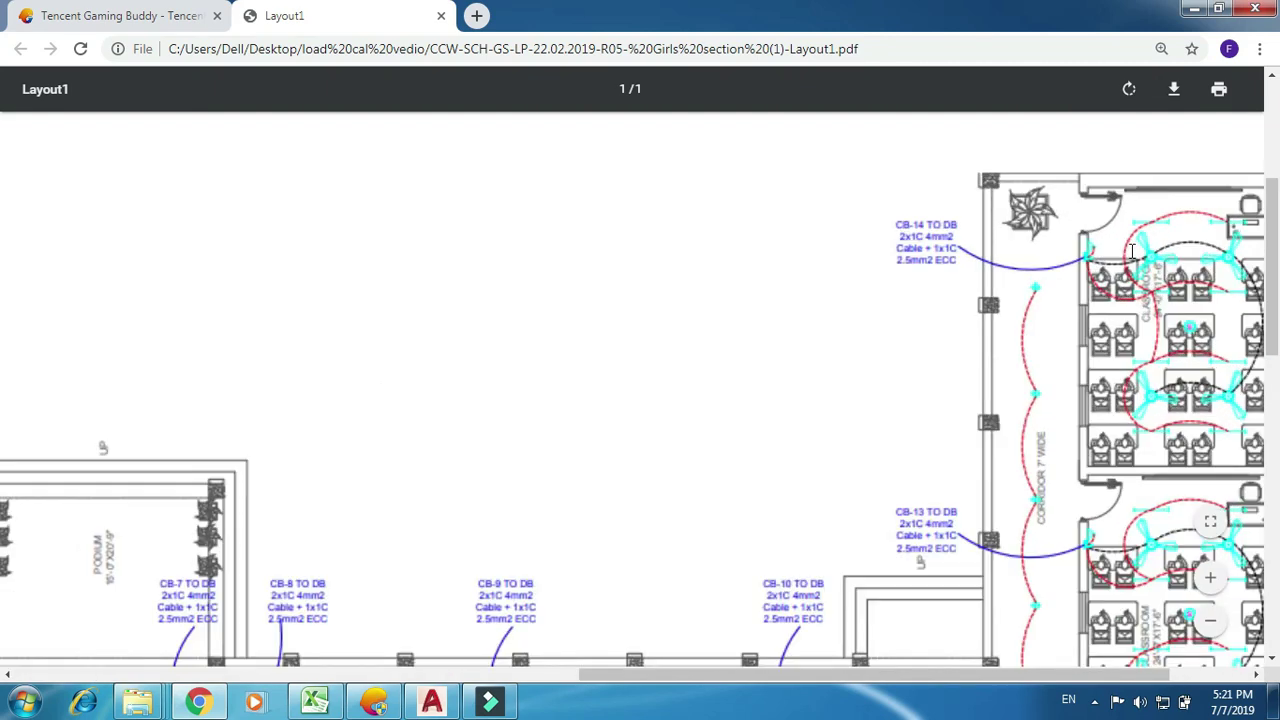
scroll(1132, 250, "up", 2, "ctrl")
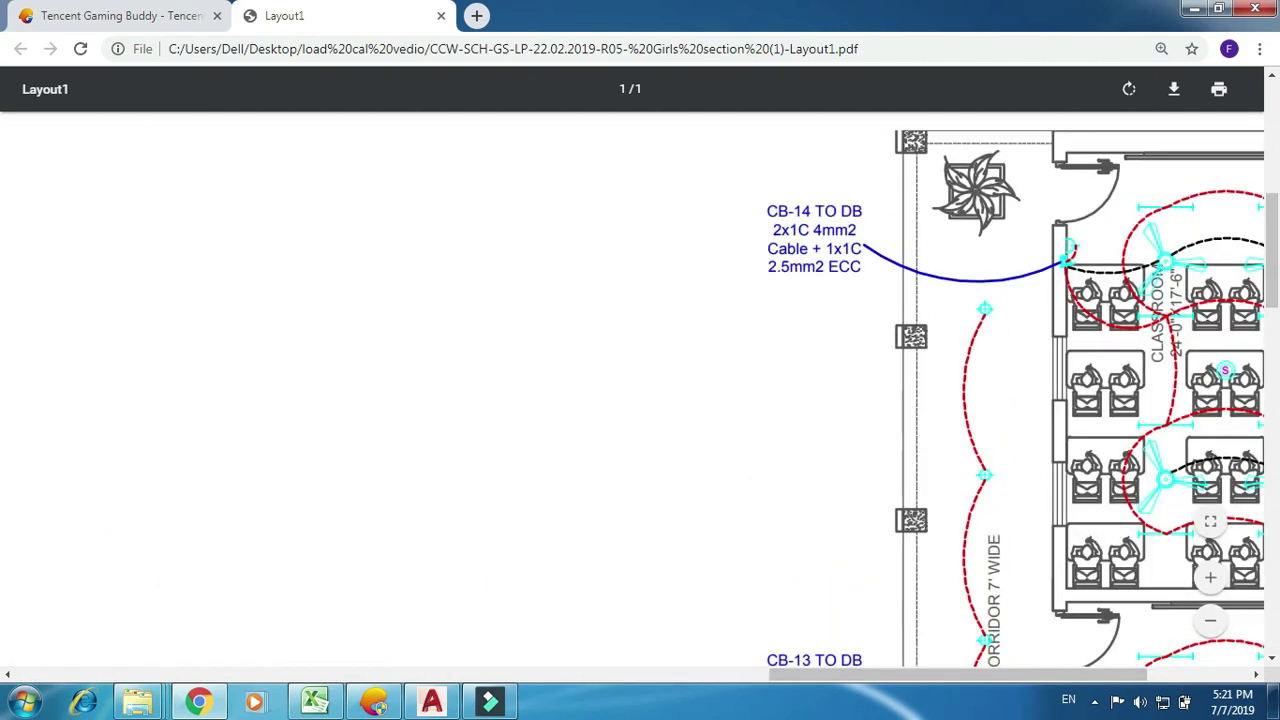
left_click_drag(955, 675, 1103, 662)
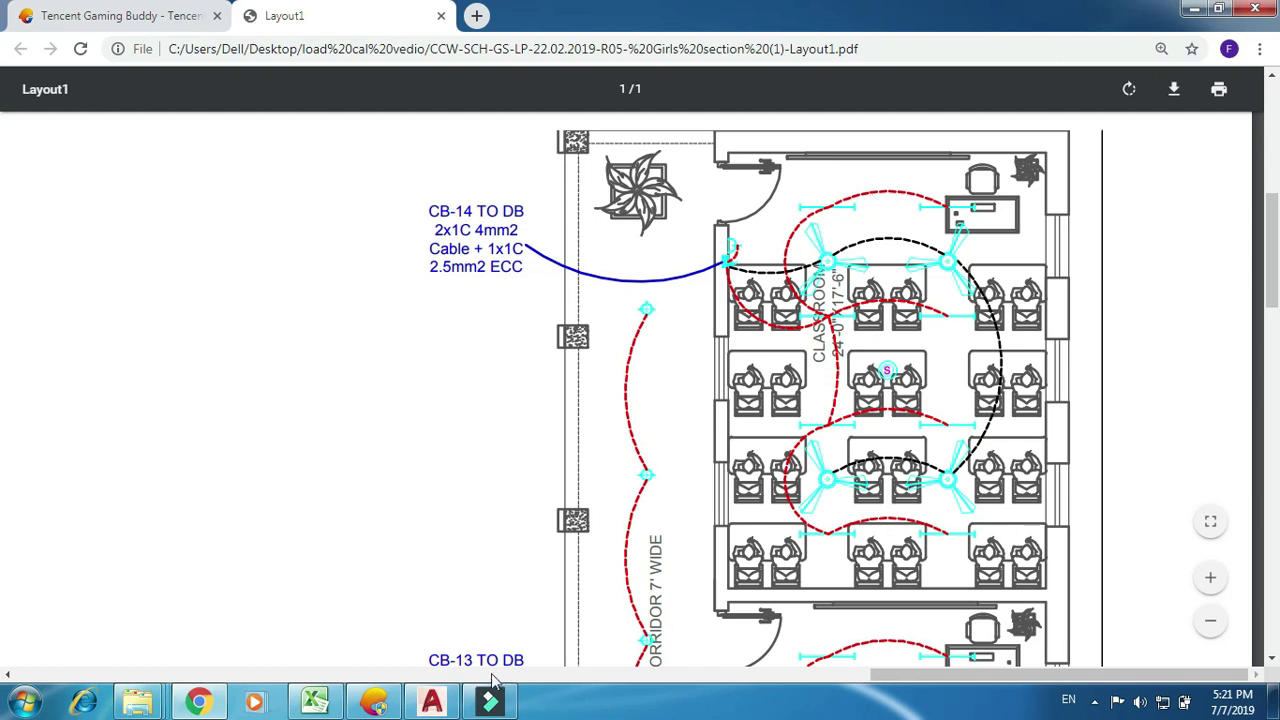
Switch to AutoCAD, inspect the CB-14 classroom's light and fan symbols in the drawing, and return to the PDF in Chrome
mouse_move(430, 706)
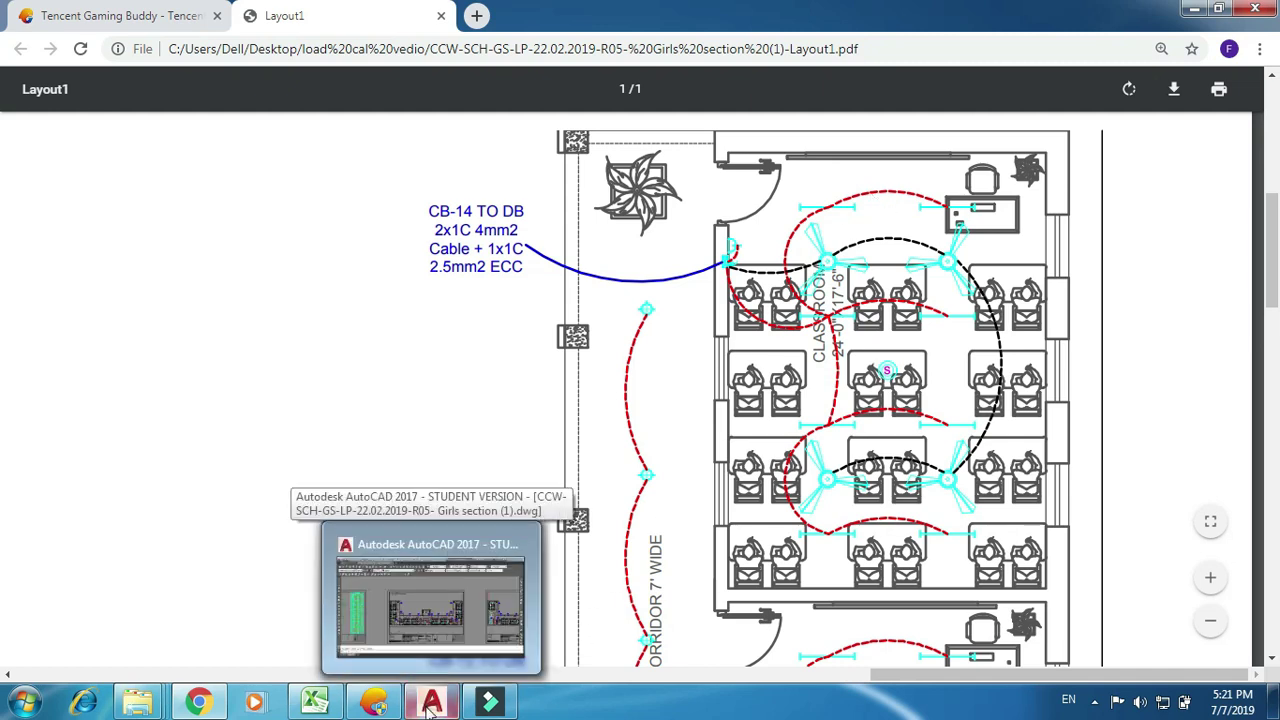
left_click(430, 706)
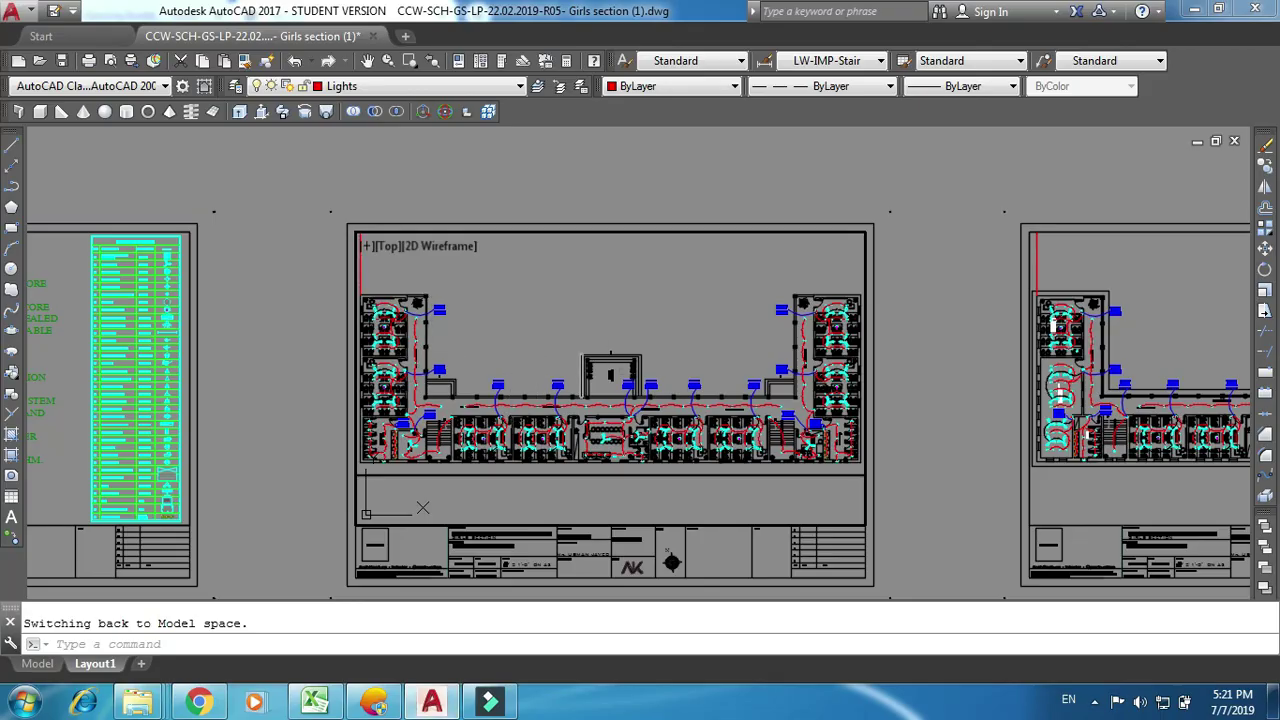
scroll(830, 278, "up", 10)
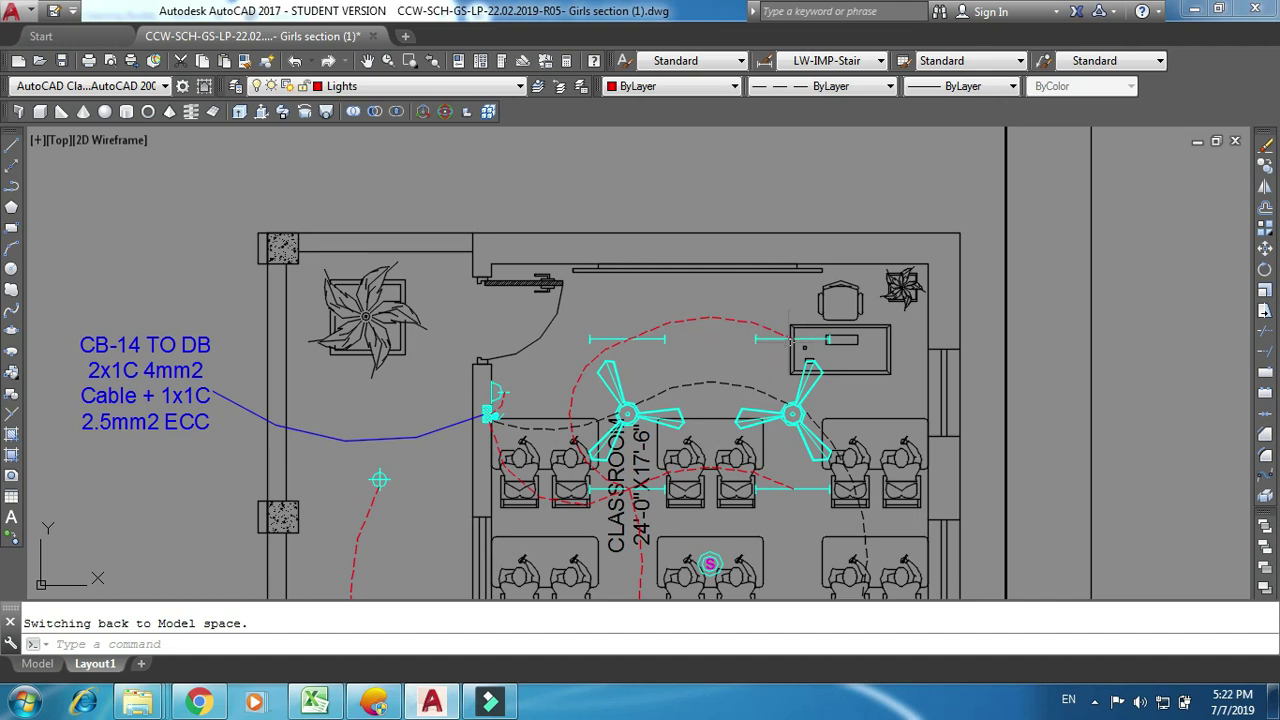
scroll(776, 268, "down", 6)
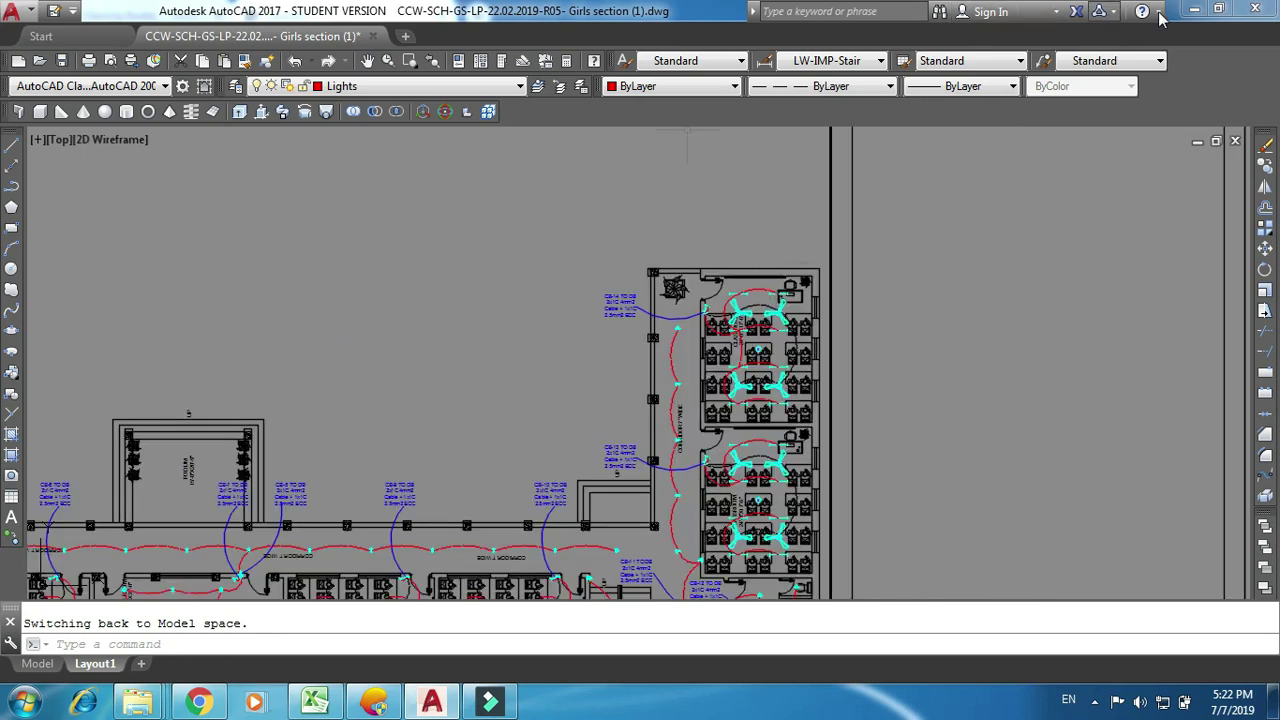
left_click(1195, 11)
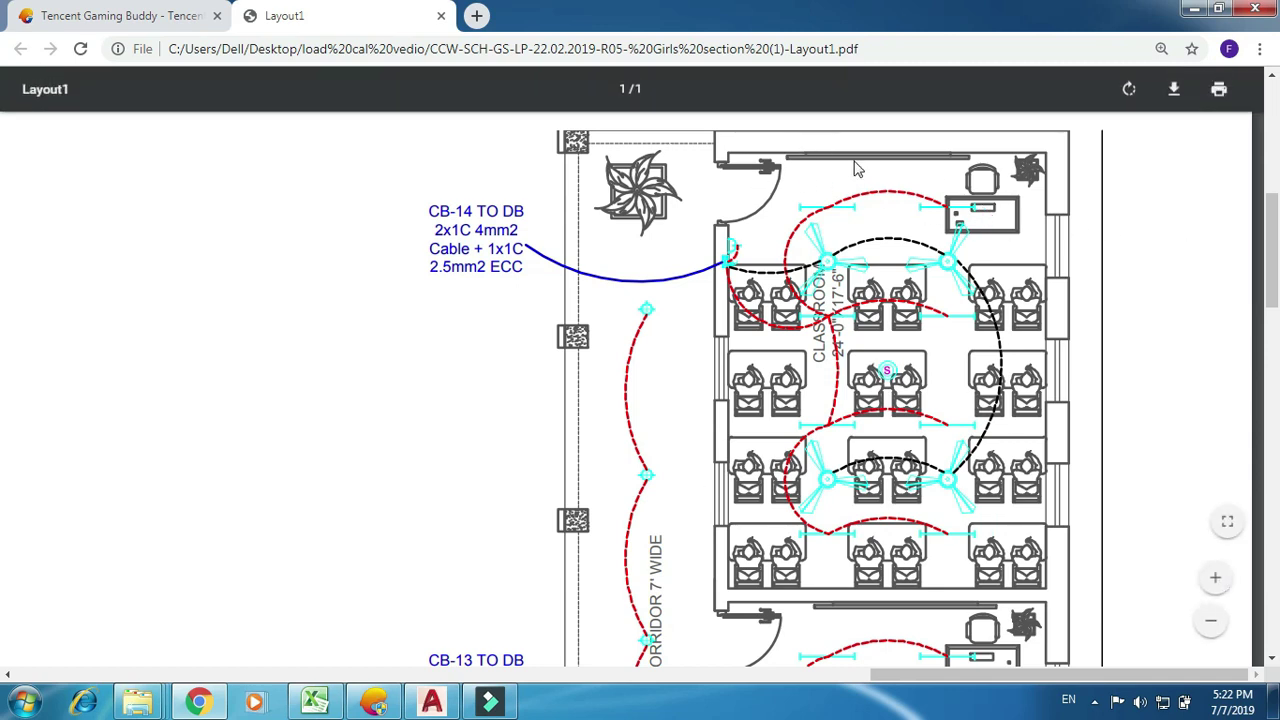
Examine the PDF plan's CB-13 classroom, sick room, bathroom and corridor wiring
scroll(826, 220, "down", 3)
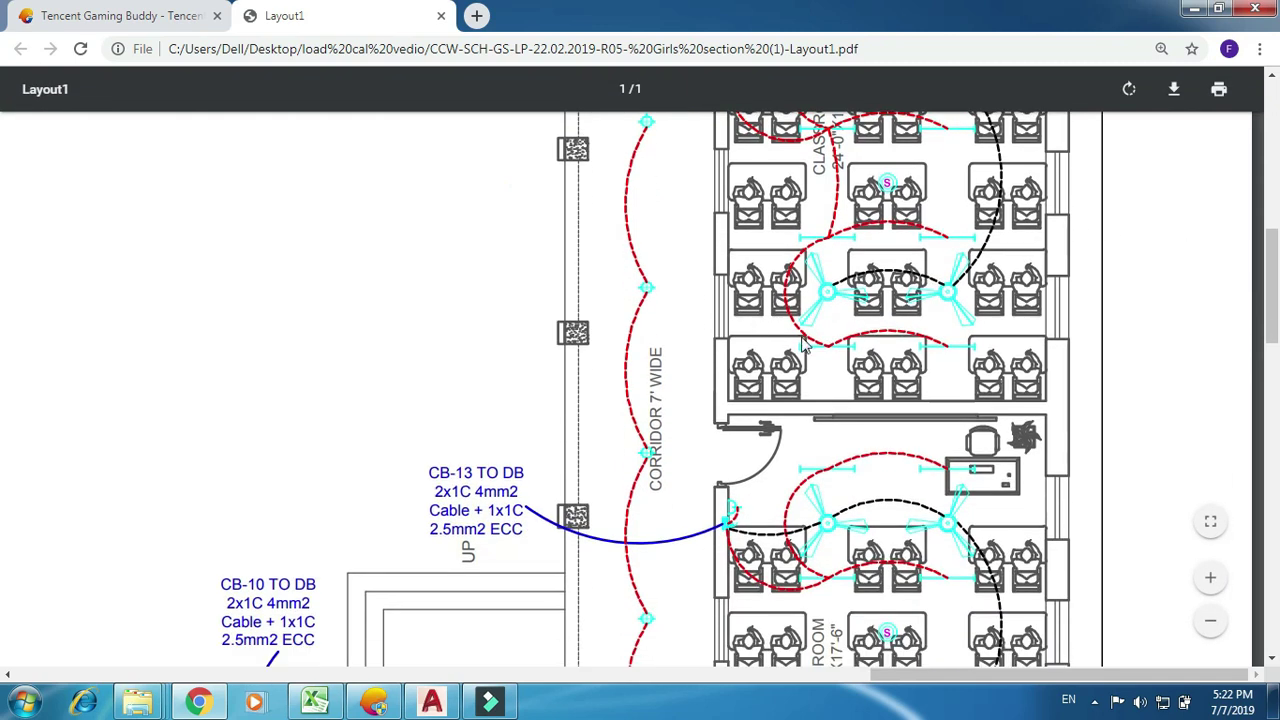
scroll(914, 605, "down", 10)
scroll(808, 358, "up", 3)
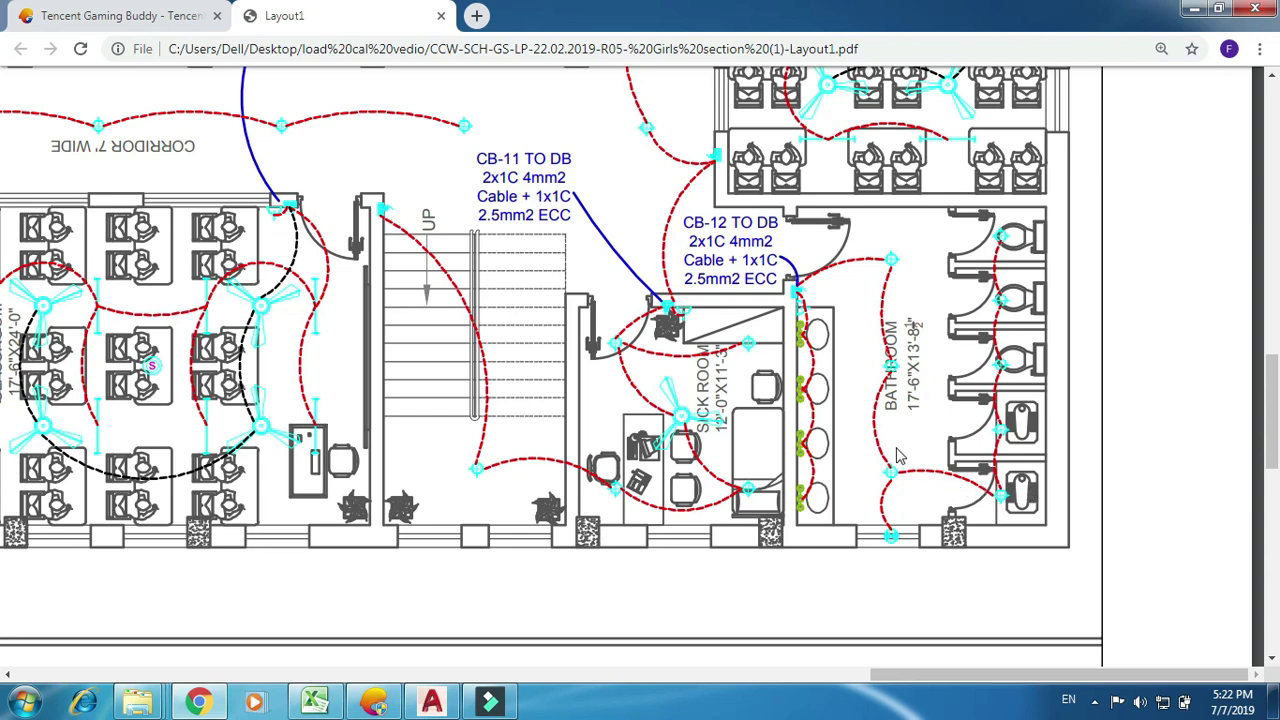
scroll(897, 455, "down", 3)
scroll(897, 455, "up", 6)
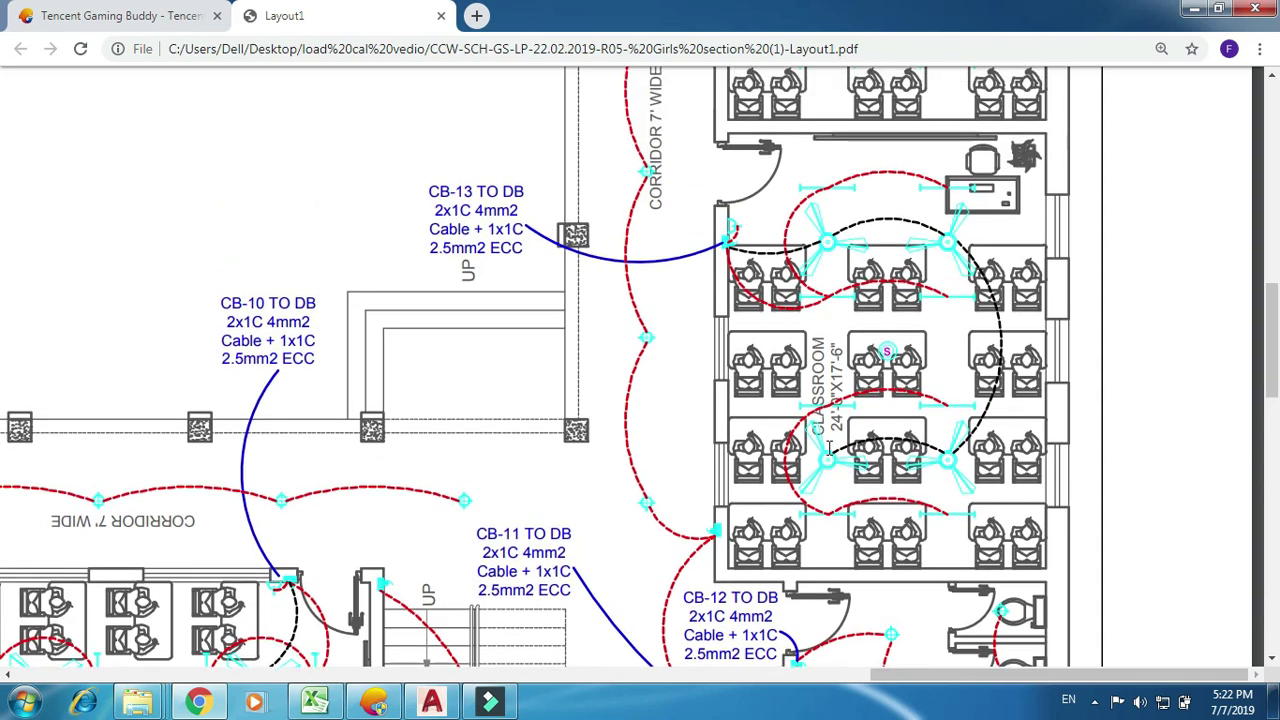
left_click(1195, 10)
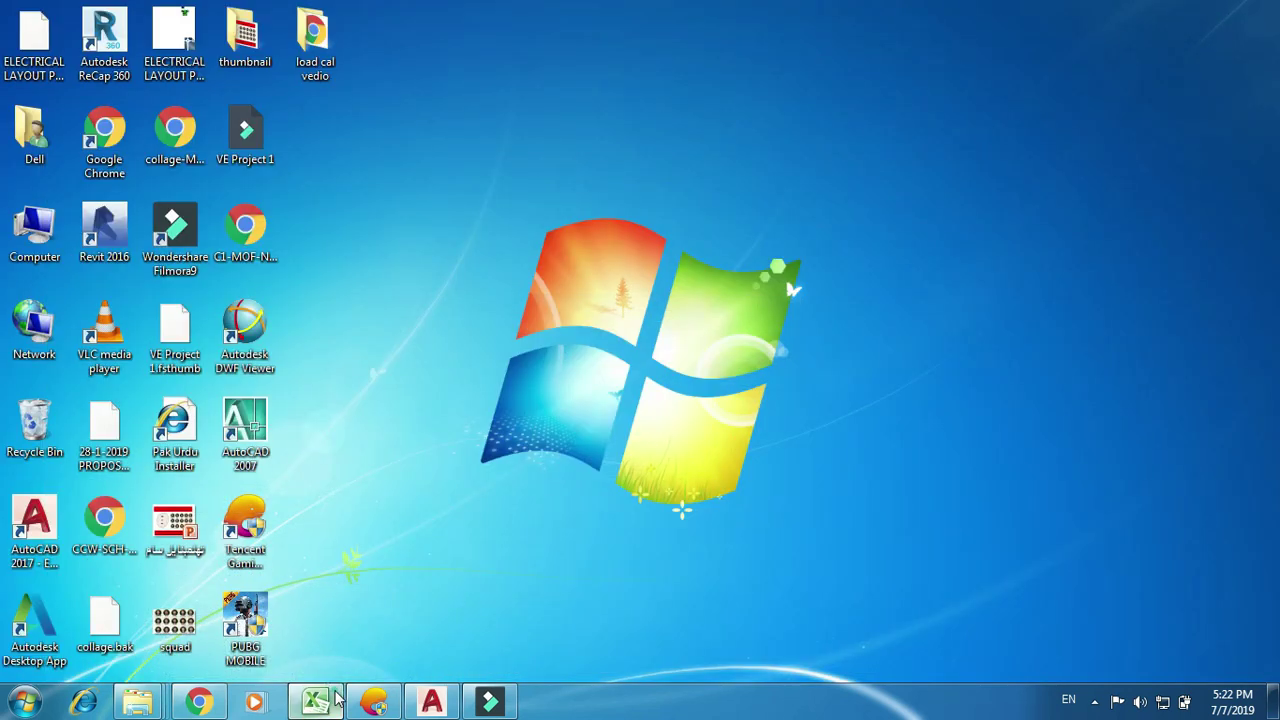
Switch to the CALCULATION workbook in Excel and examine the title and column headings of the DB (Ground Floor) load table
left_click(315, 701)
scroll(649, 369, "up", 2)
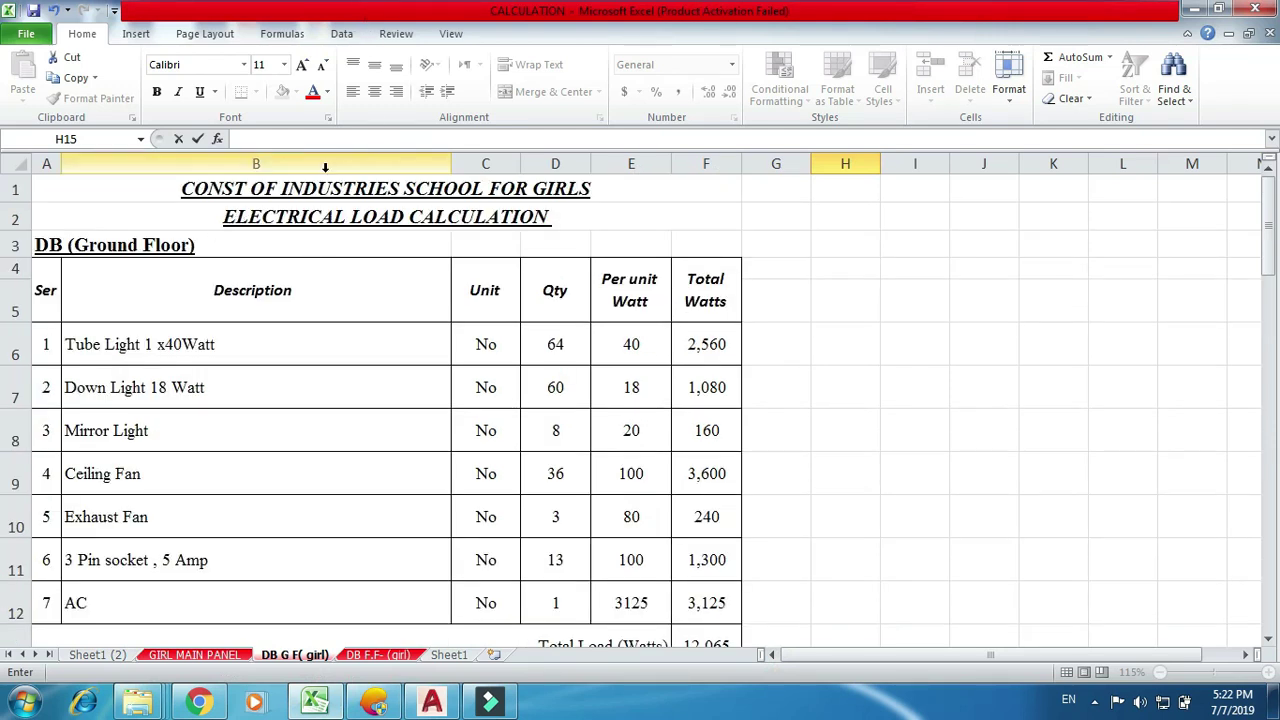
left_click(645, 222)
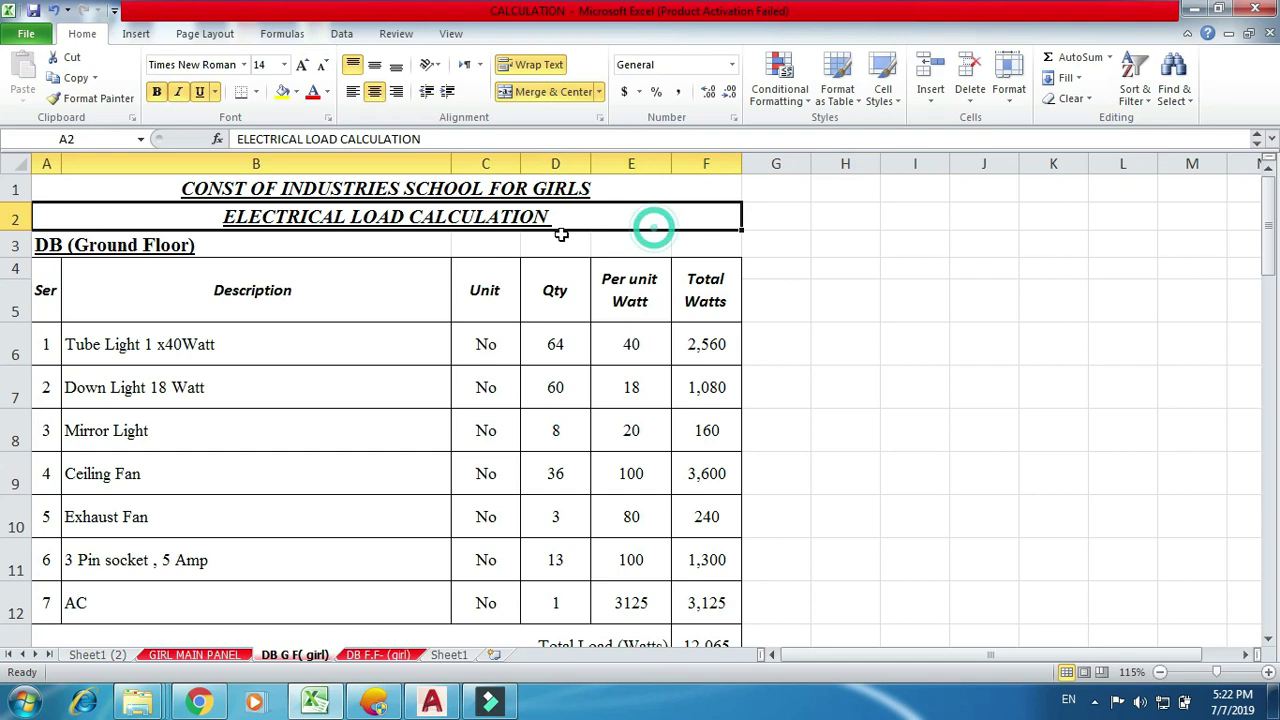
scroll(271, 188, "up", 2, "ctrl")
scroll(417, 263, "up", 1)
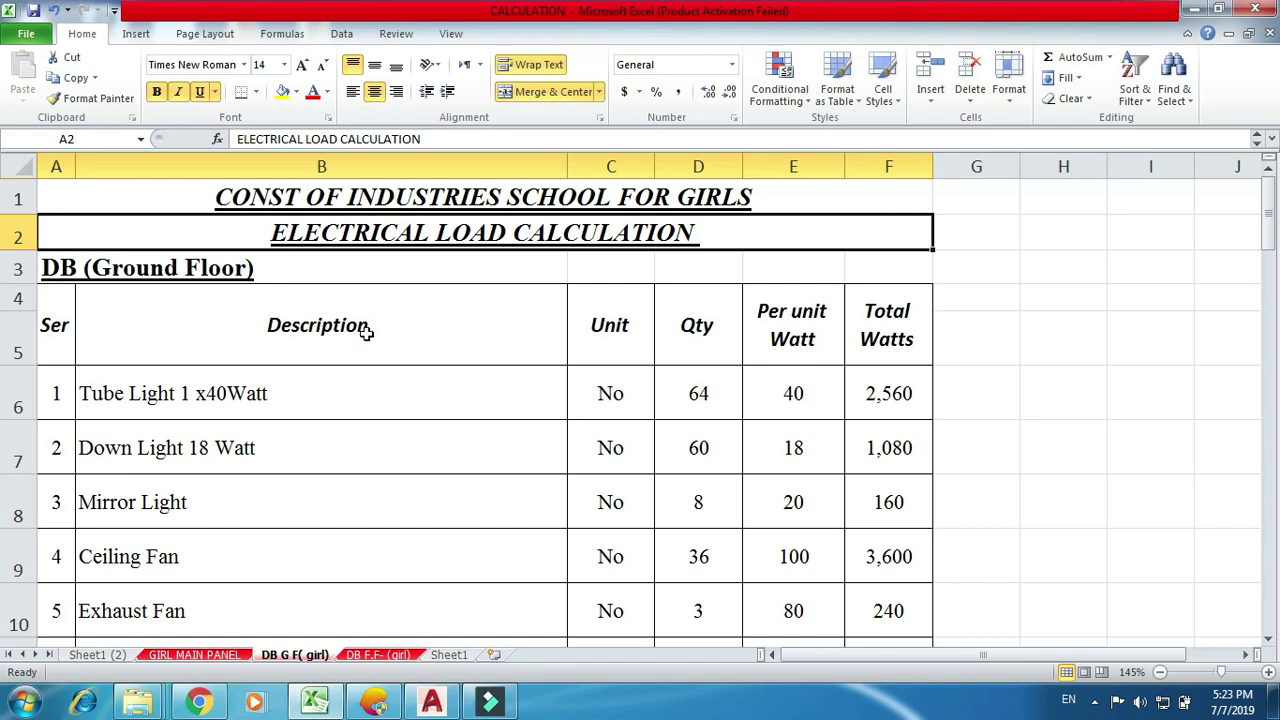
scroll(43, 330, "up", 3)
scroll(60, 360, "up", 2)
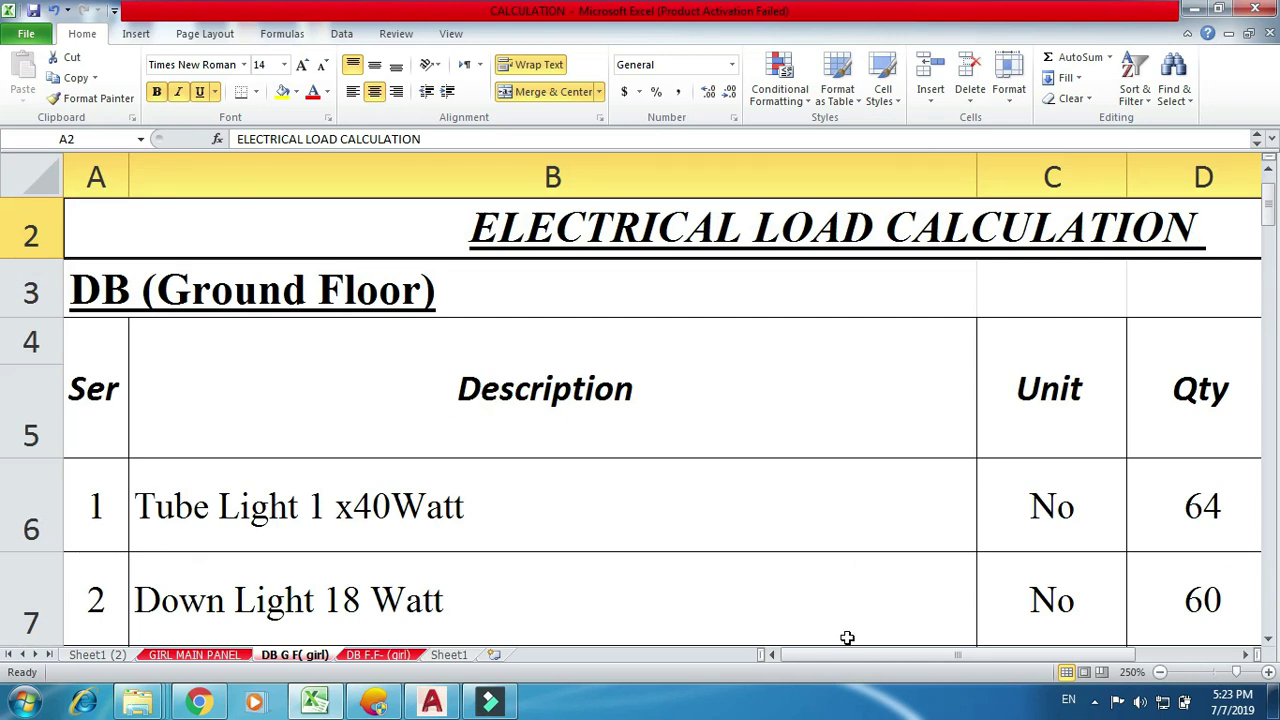
left_click_drag(895, 656, 1000, 657)
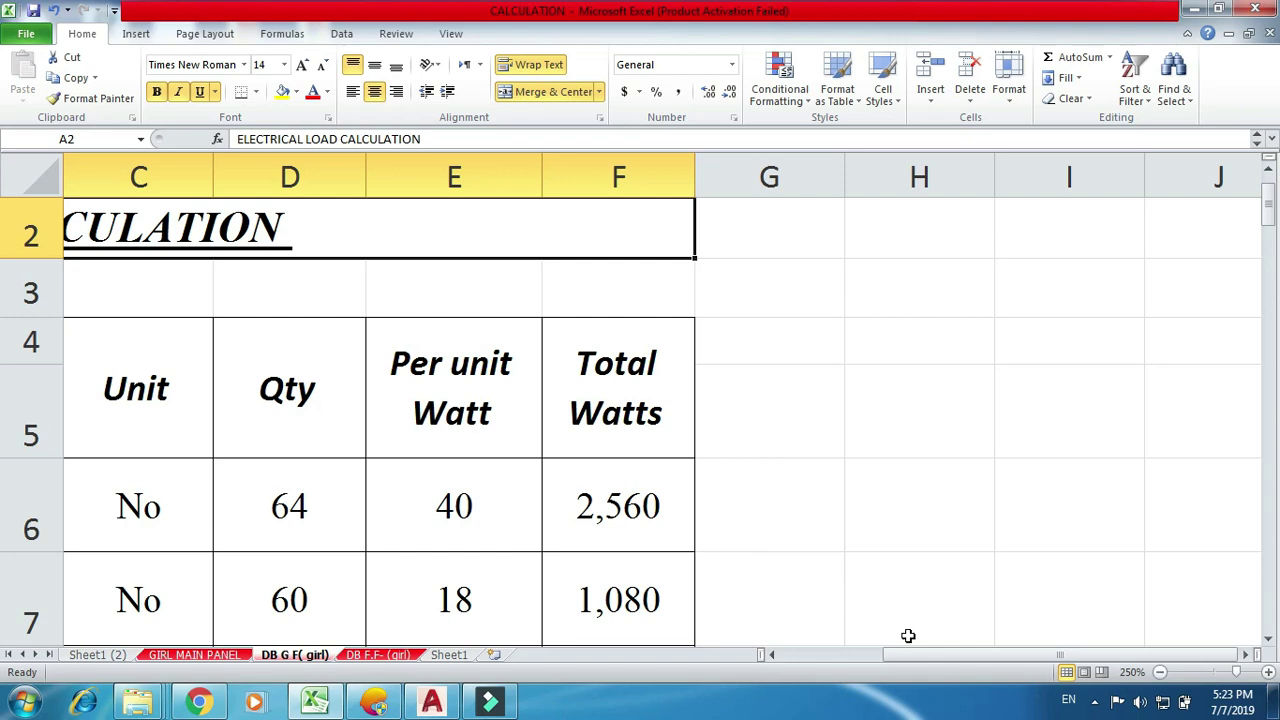
left_click_drag(920, 660, 870, 660)
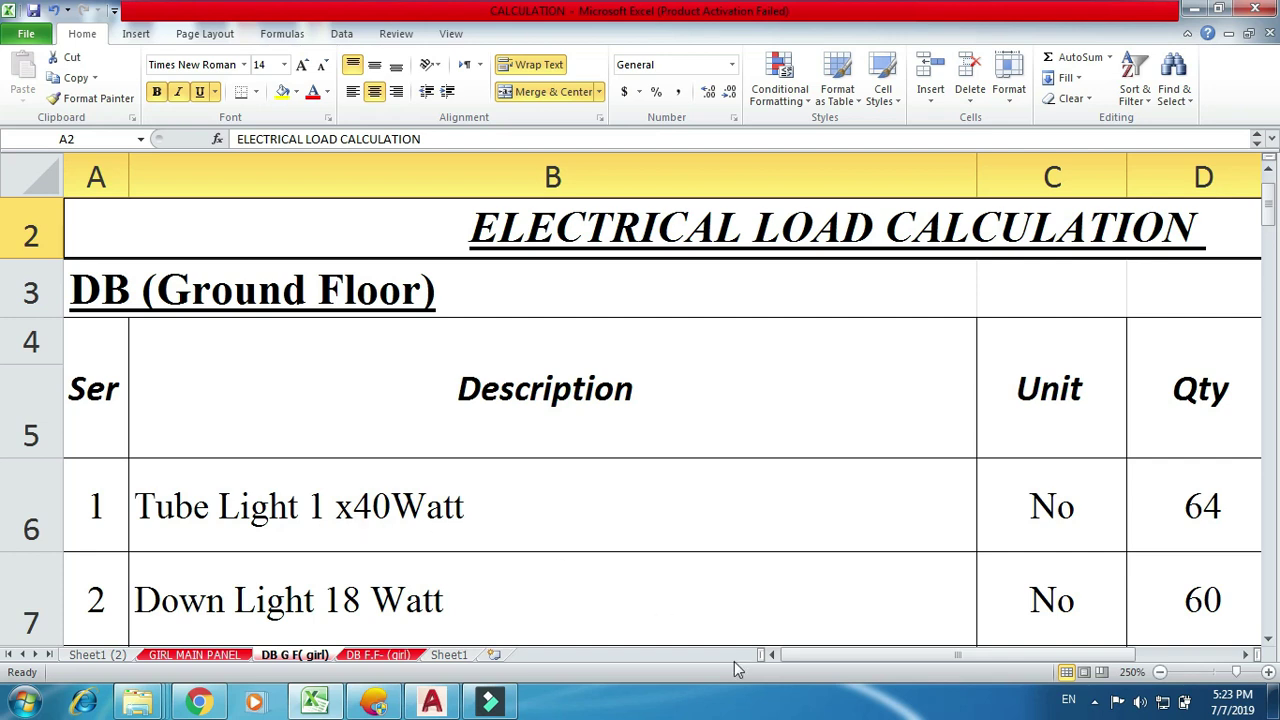
Review the Tube Light 1 x40Watt row cell by cell, from its description through unit, quantity and per-unit watt to total watts
scroll(148, 548, "up", 2)
scroll(148, 548, "up", 1)
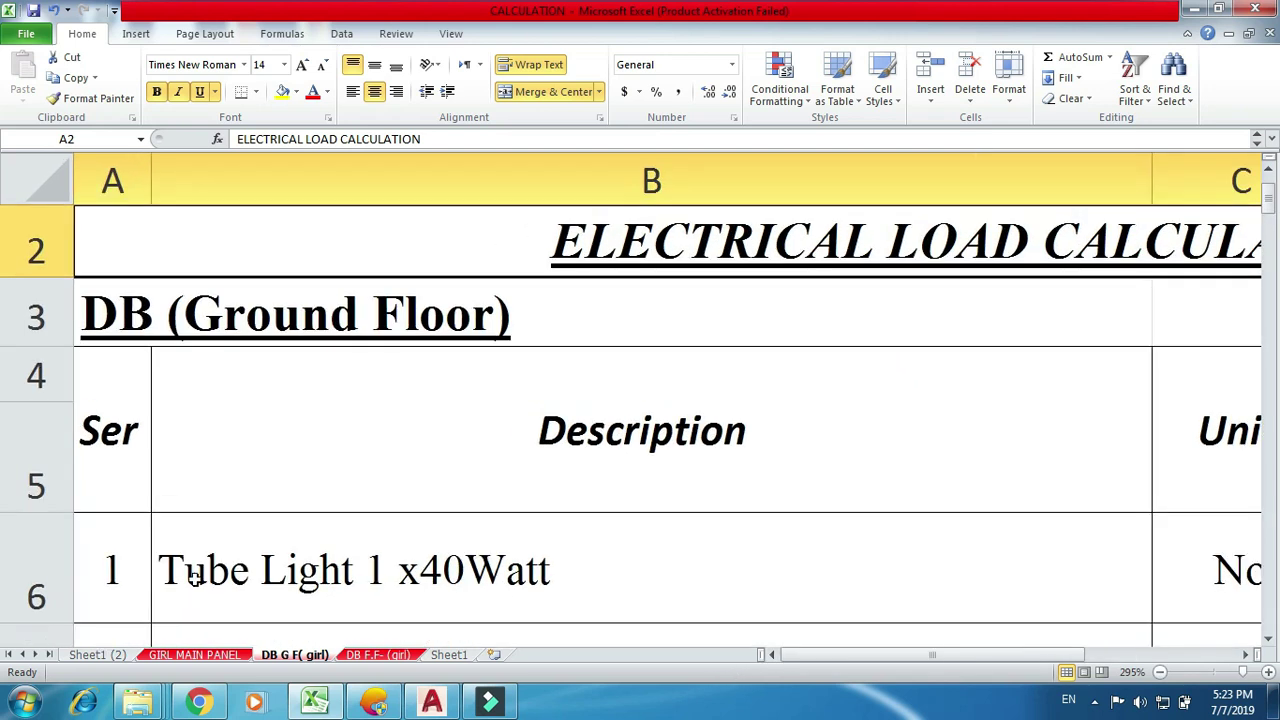
left_click(386, 494)
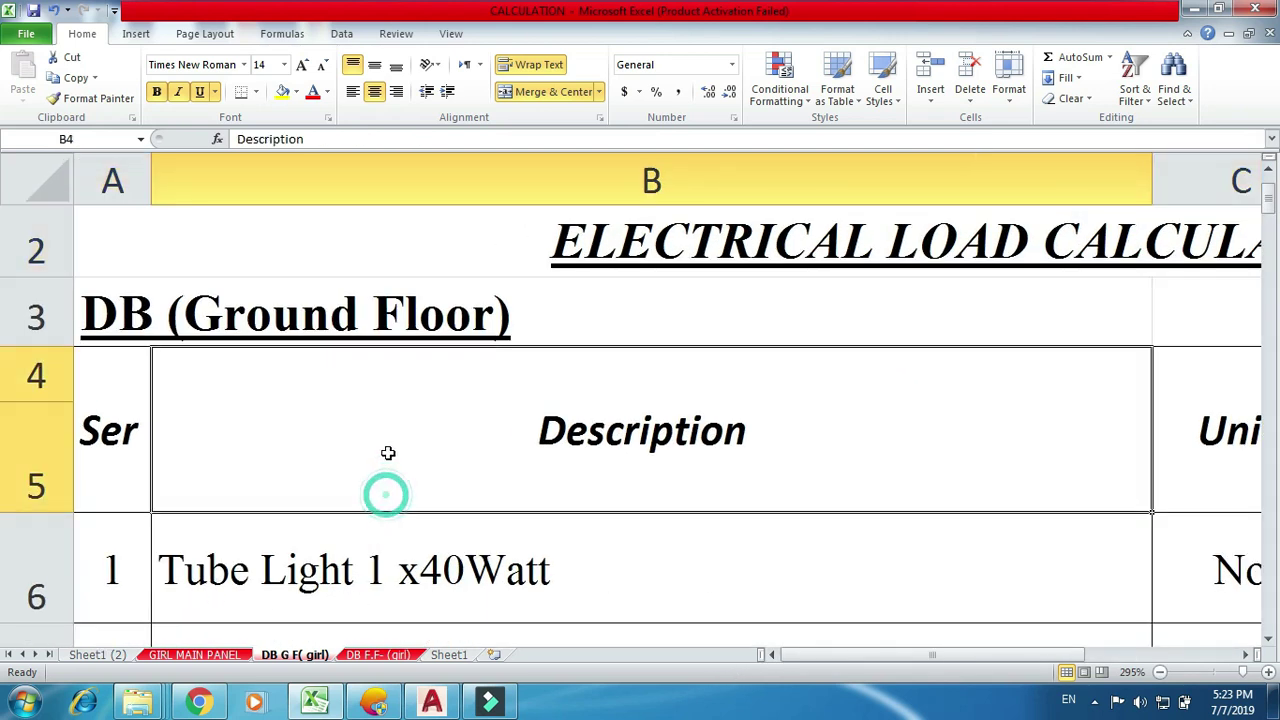
left_click(540, 588)
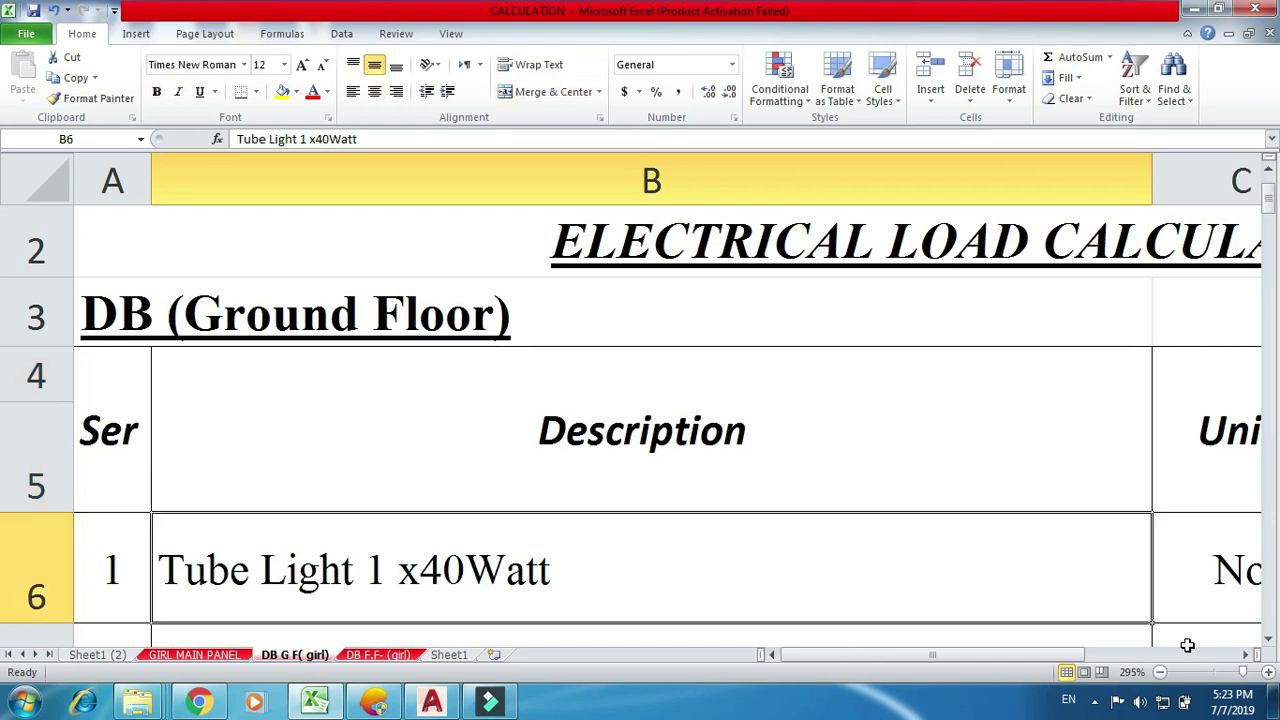
key("Right")
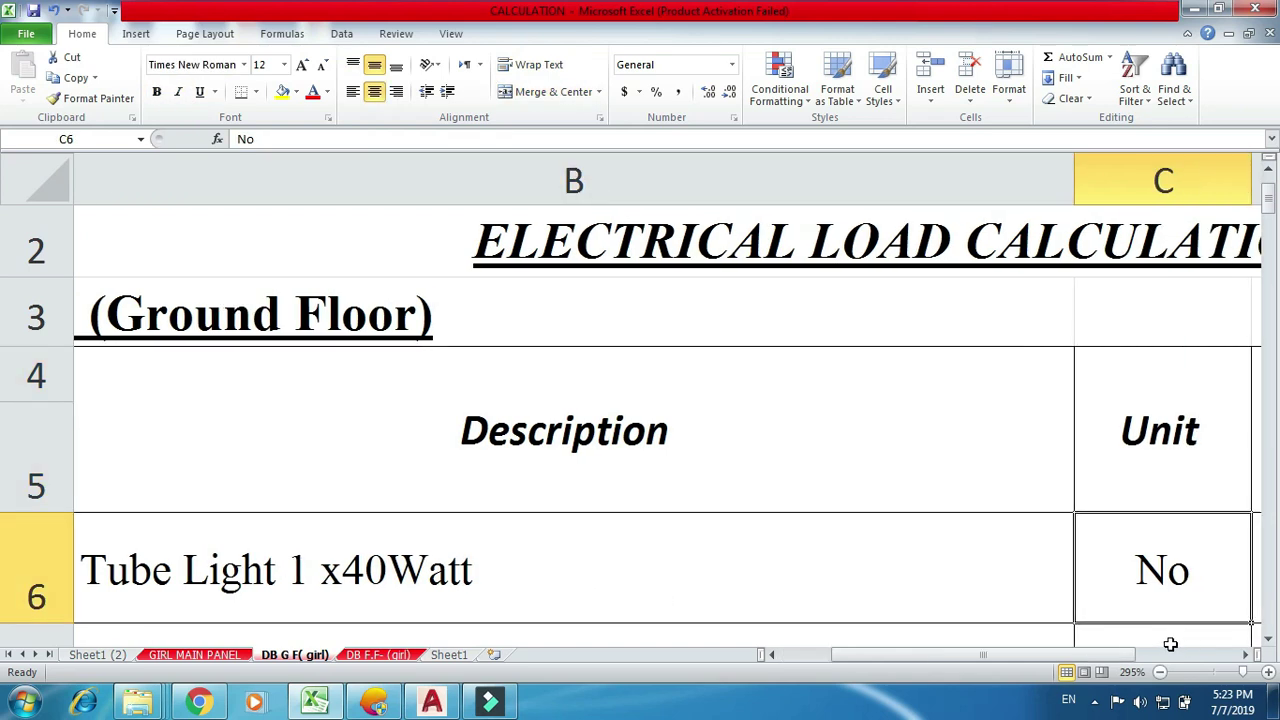
key("Right")
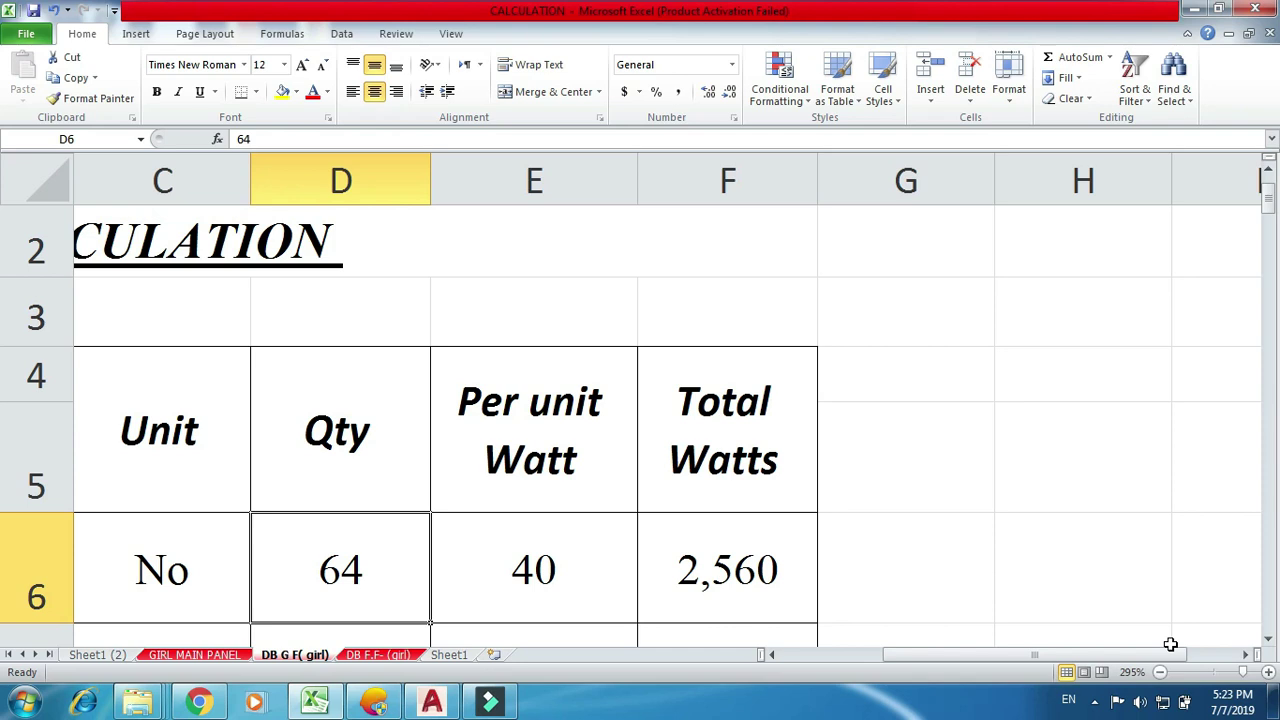
key("Right")
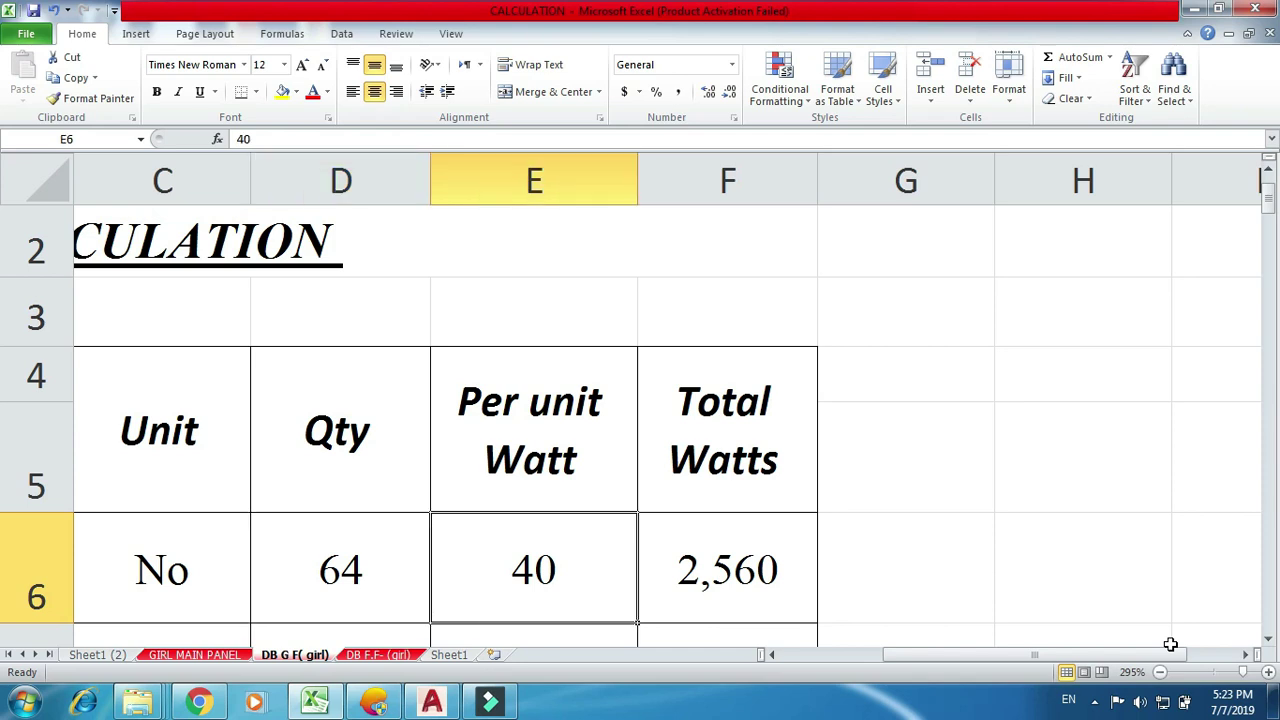
key("Right")
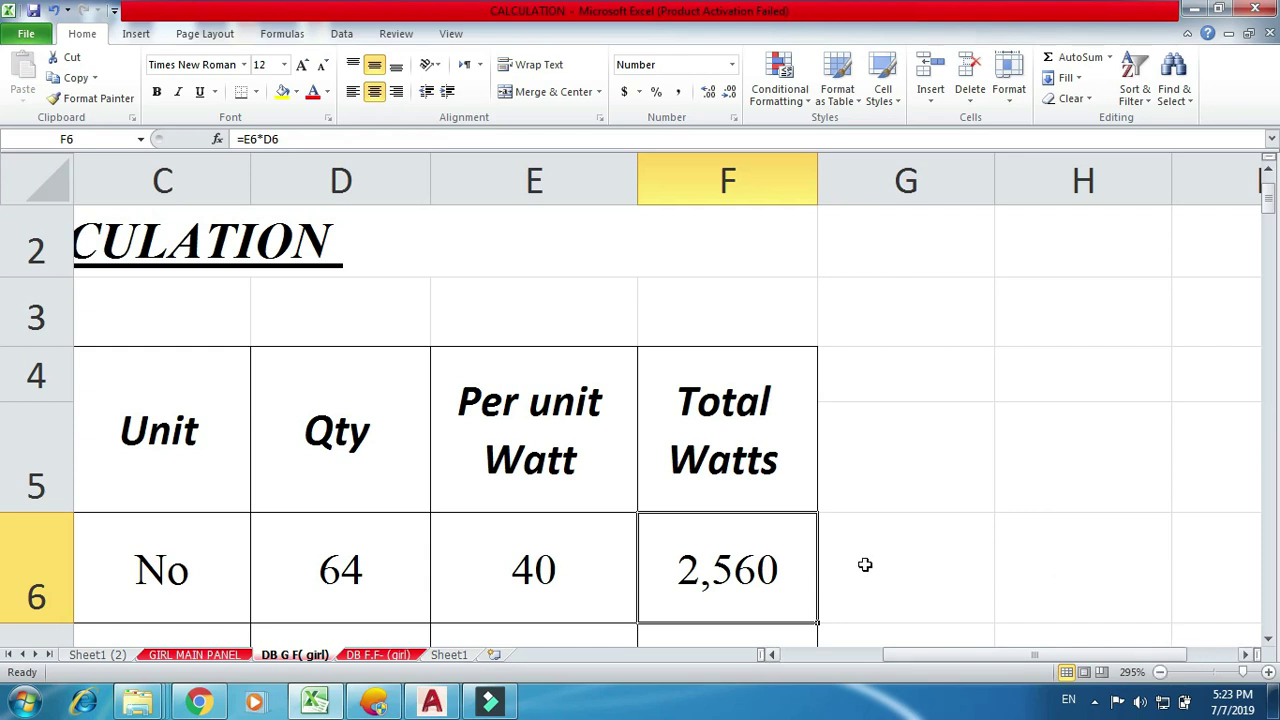
Inspect the total watts formula in F6 for the tube lights and return to the Down Light 18 Watt description
double_click(737, 582)
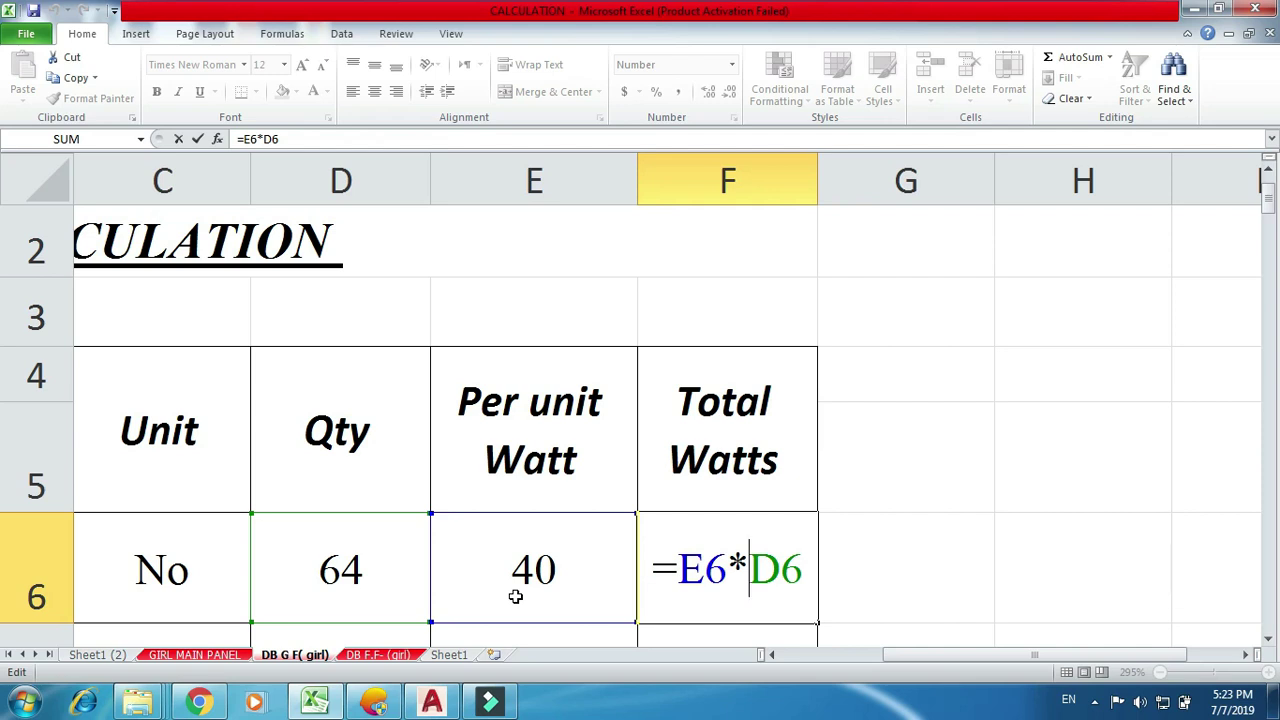
key("Return")
left_click_drag(950, 654, 834, 654)
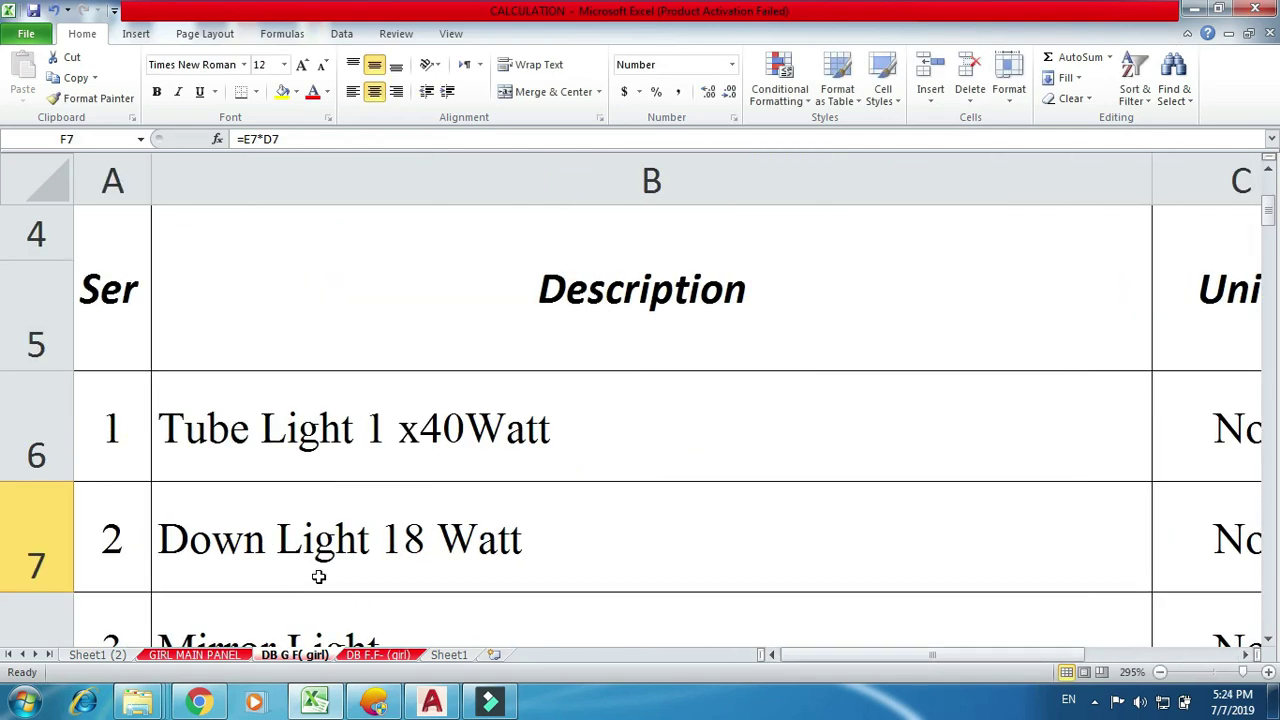
Switch to the PDF plan in Chrome, look closely at the corridor down lights, and return to the Excel load table
left_click(490, 703)
left_click(385, 705)
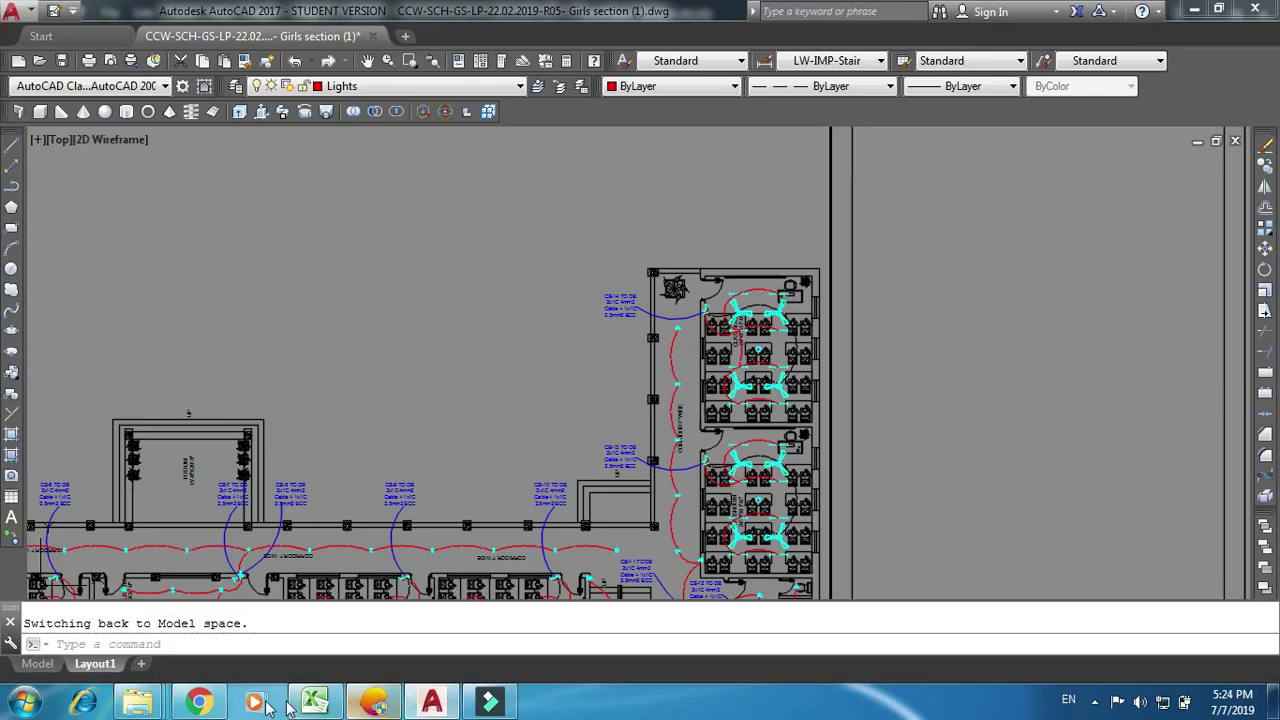
left_click(199, 703)
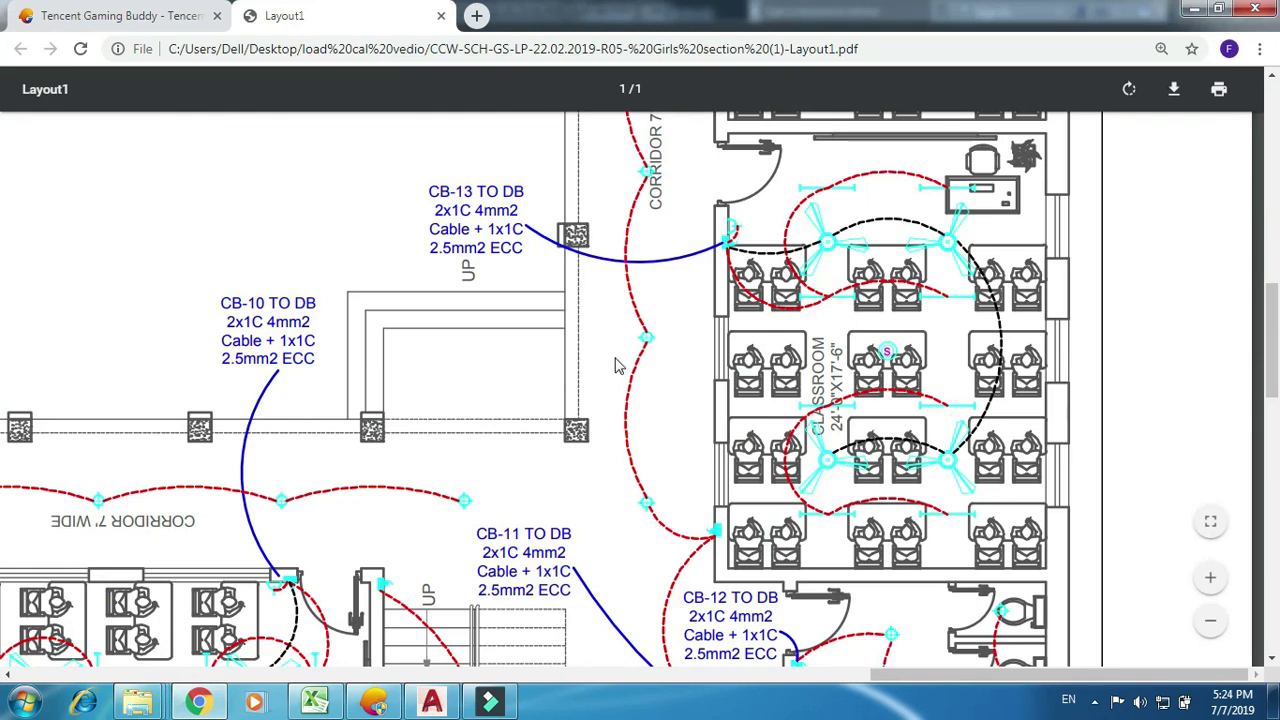
scroll(632, 337, "up", 3)
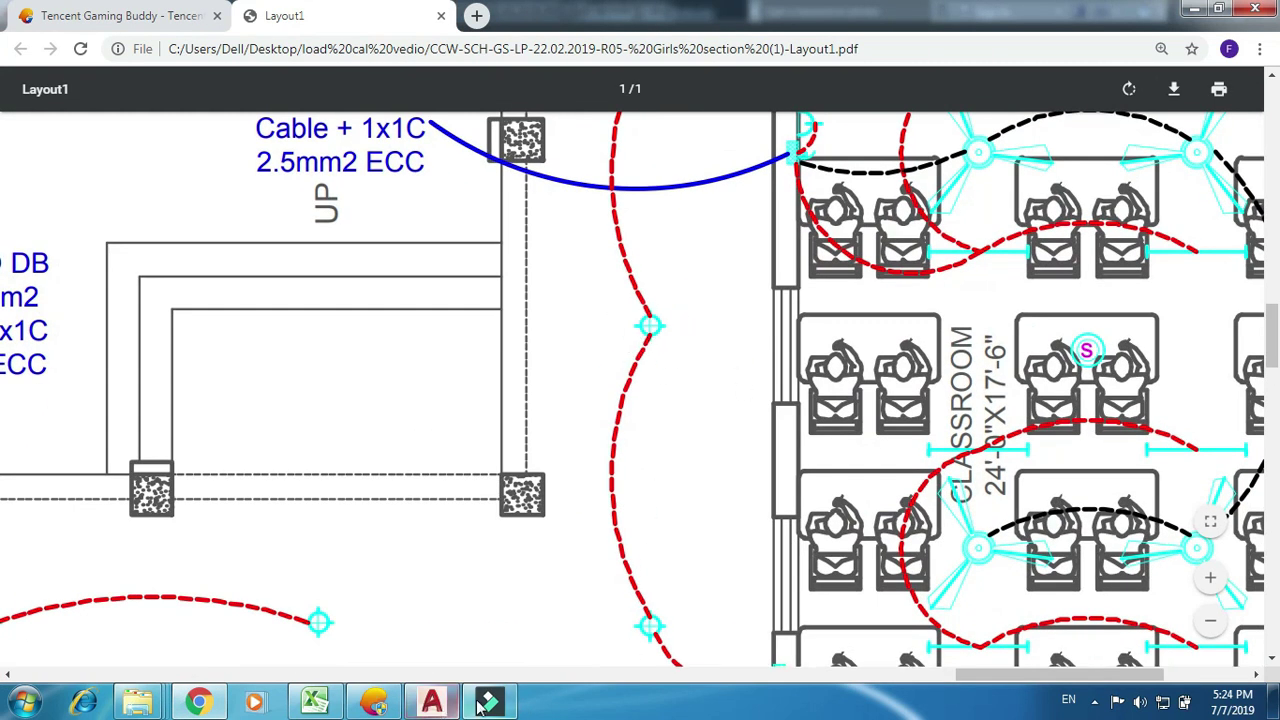
left_click(335, 708)
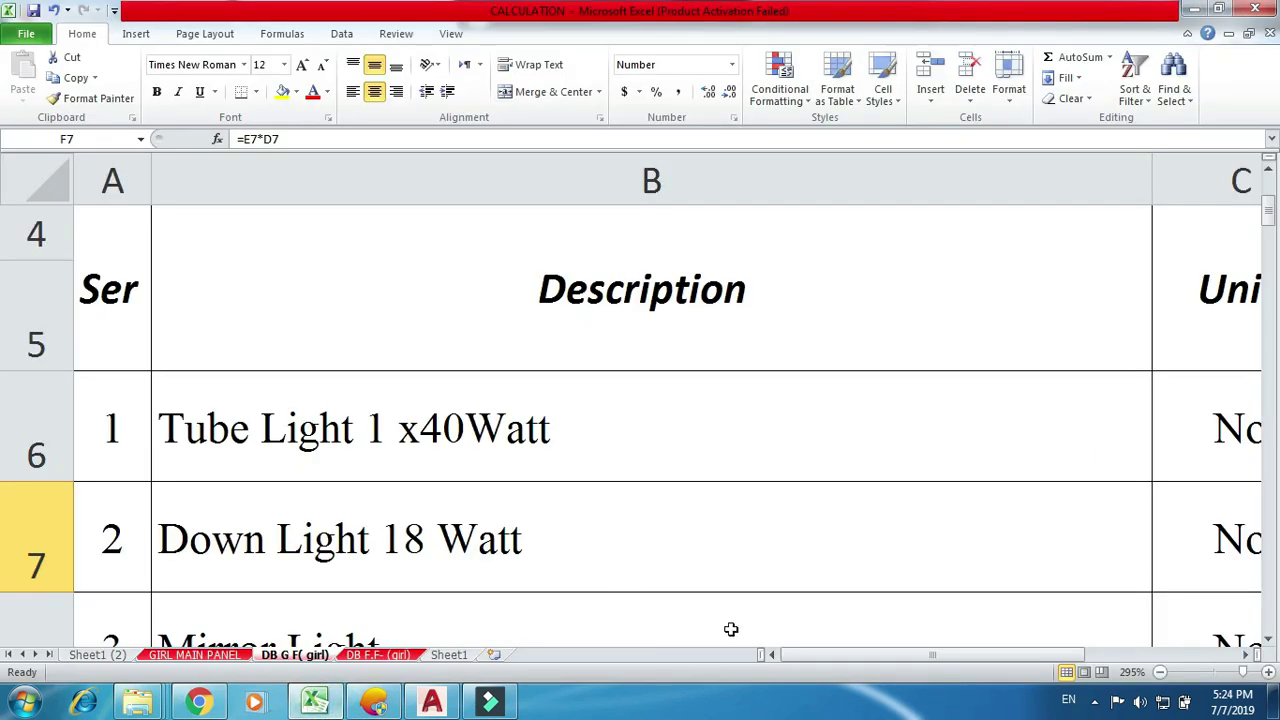
Inspect the down lights' total watts formula in F7, and review the Mirror Light row from description to total watts
left_click_drag(851, 660, 986, 654)
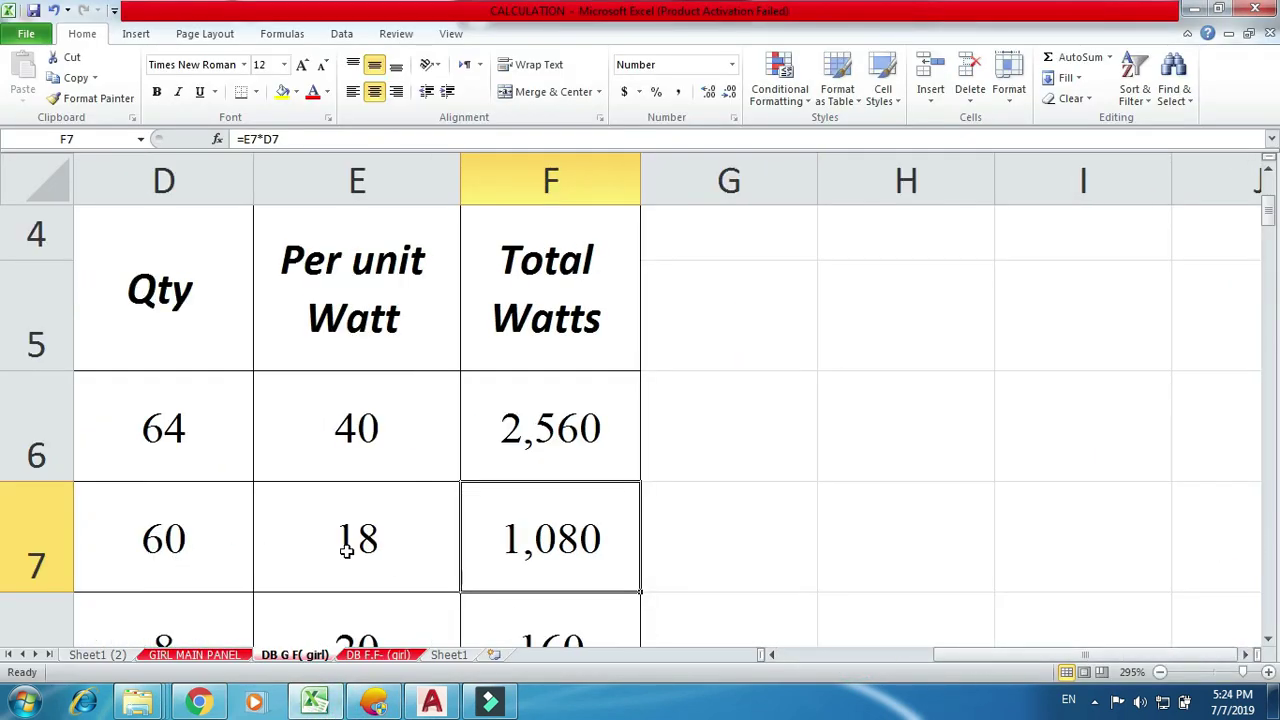
double_click(581, 545)
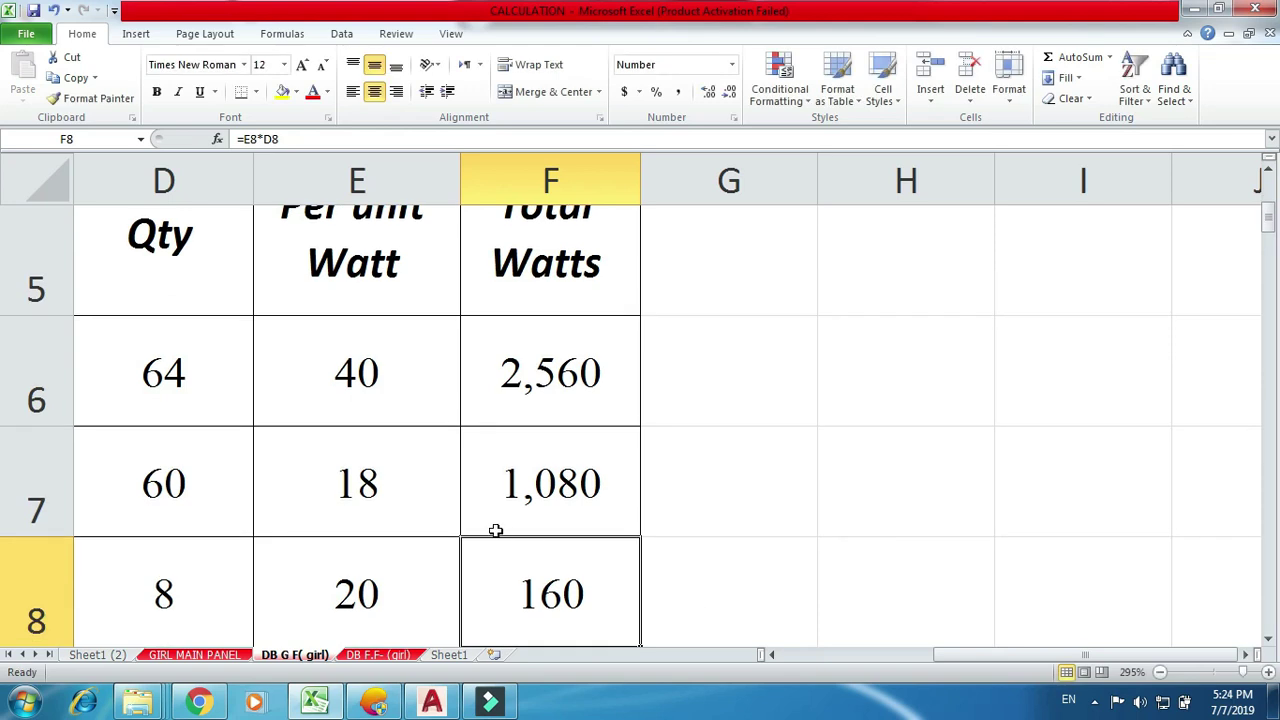
left_click_drag(1037, 656, 958, 666)
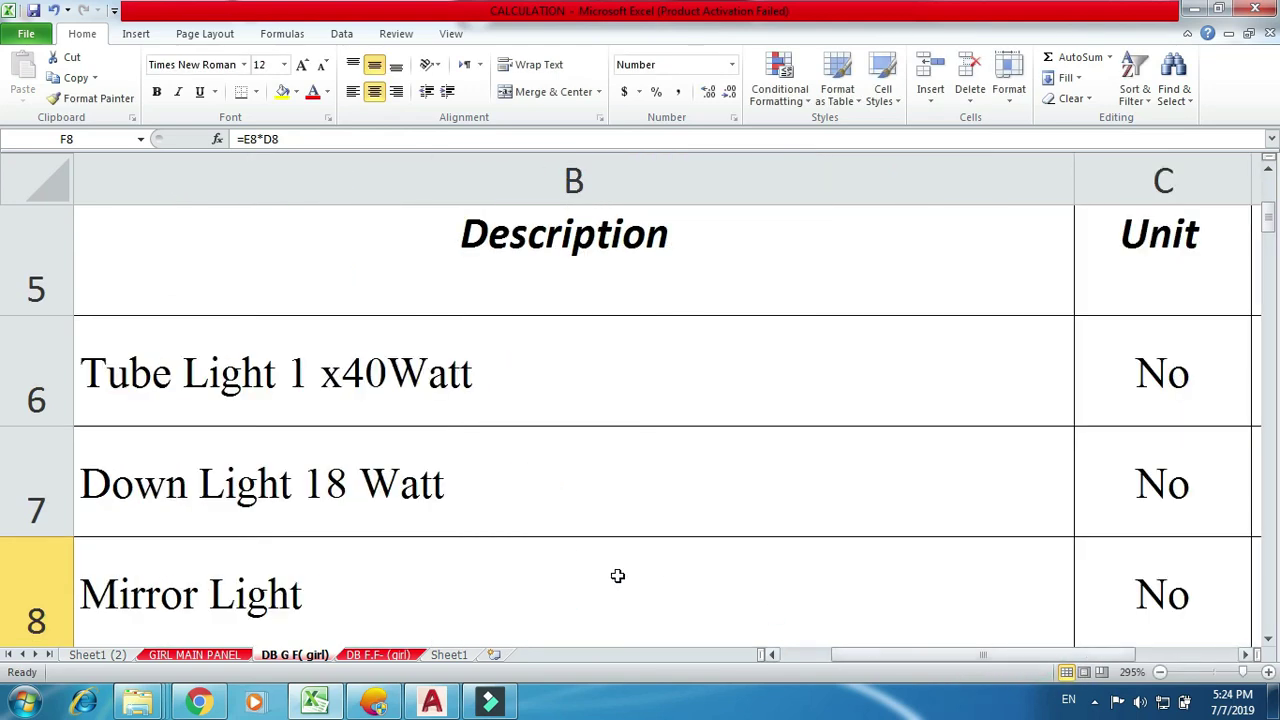
scroll(586, 576, "down", 1)
left_click_drag(970, 660, 1024, 657)
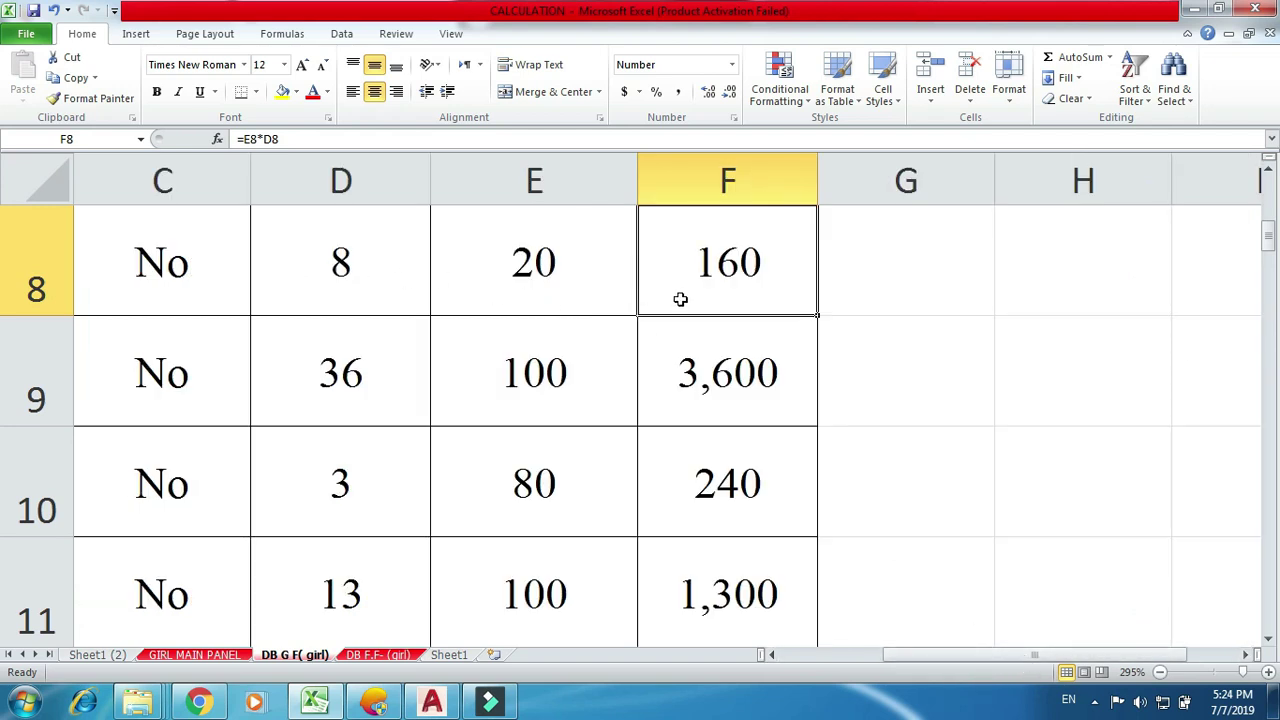
Examine the Ceiling Fan row from its description through quantity and per-unit watt to total watts
left_click_drag(896, 660, 805, 662)
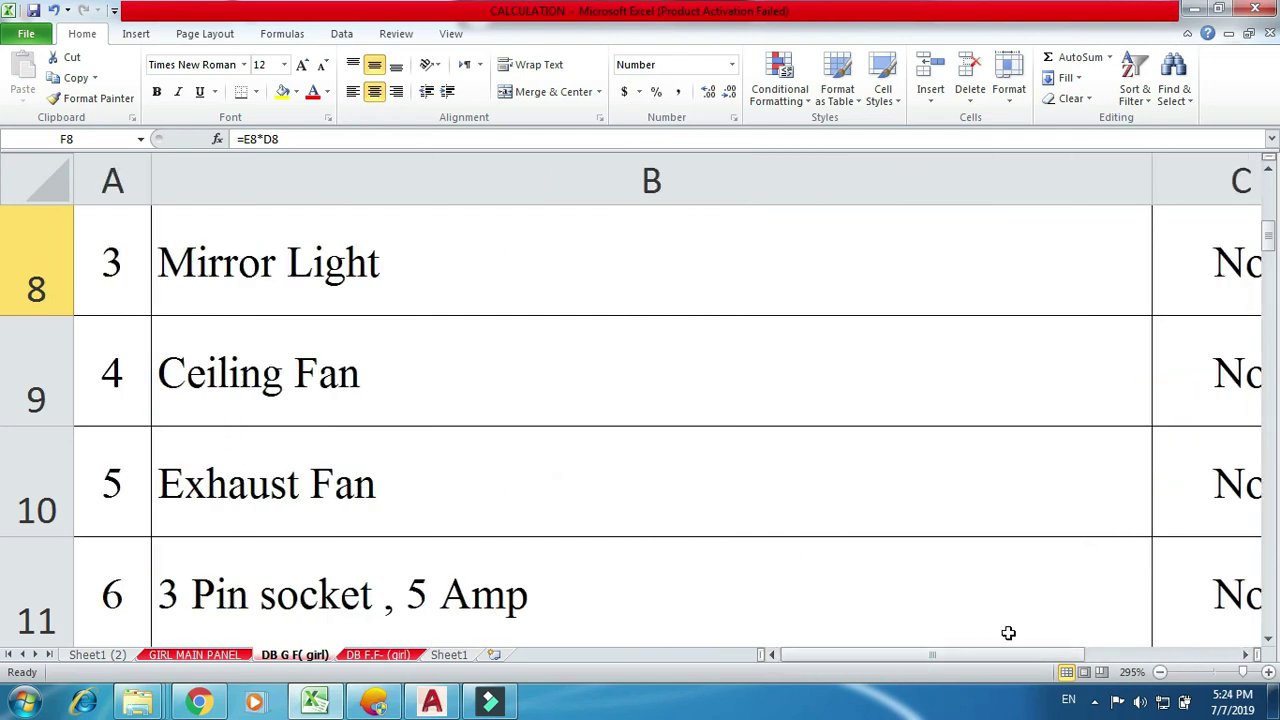
left_click(1245, 654)
left_click(1245, 654)
left_click(1245, 654)
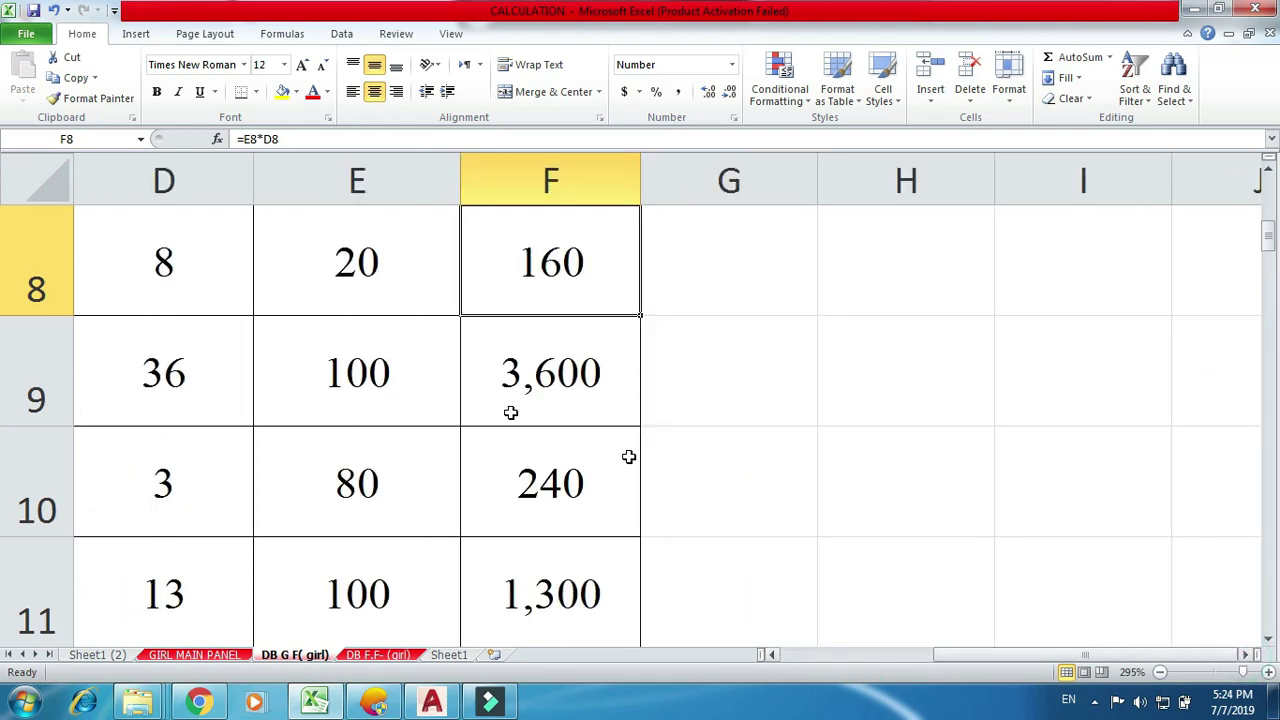
left_click_drag(974, 663, 896, 665)
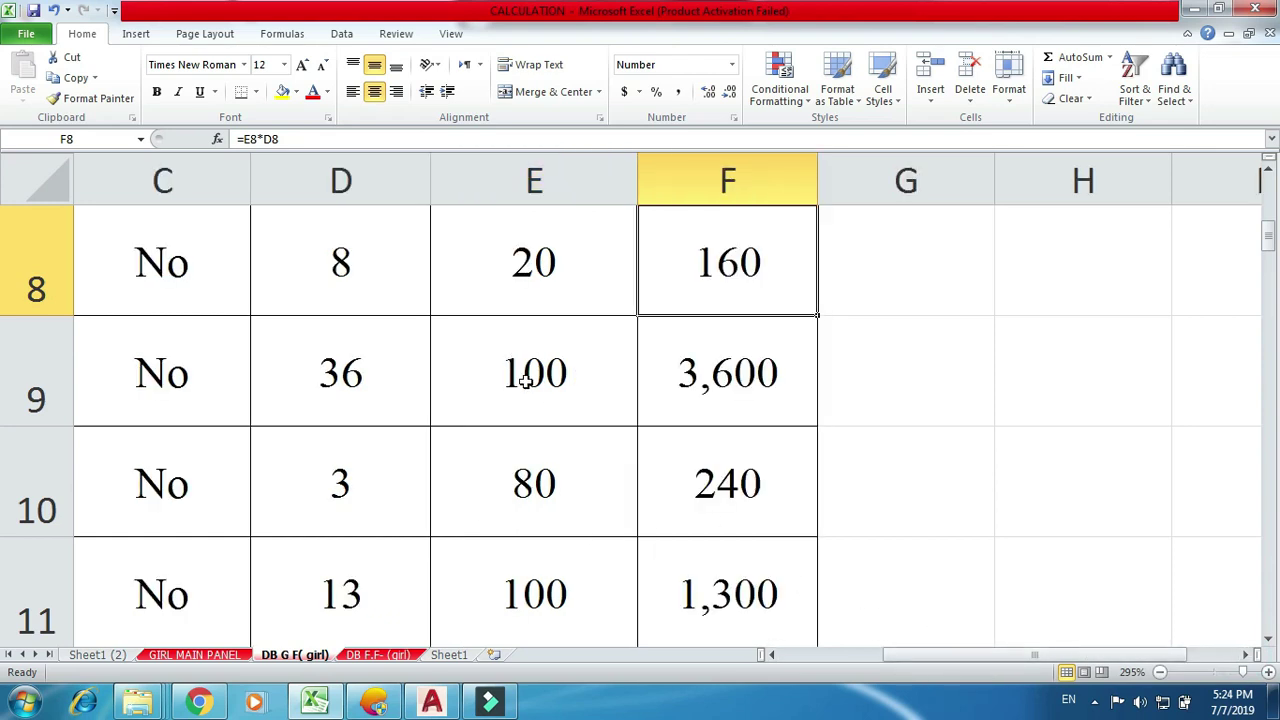
scroll(634, 383, "down", 1)
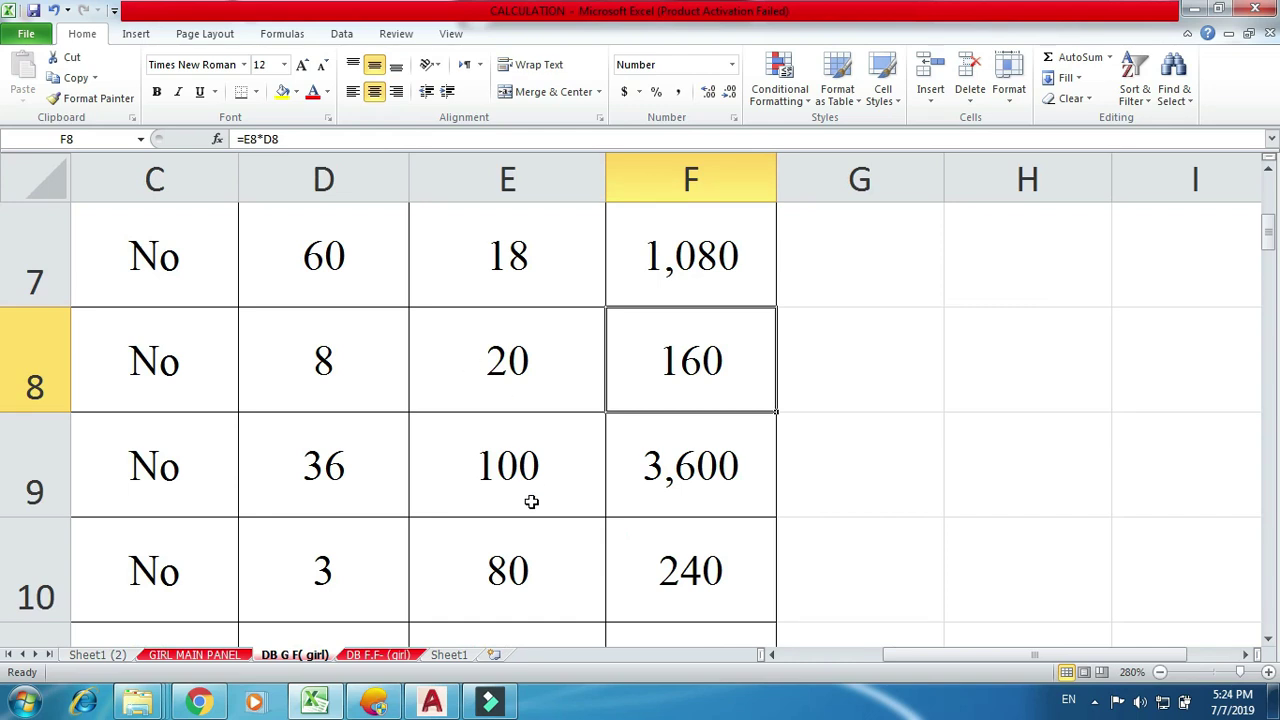
scroll(507, 489, "up", 2)
left_click_drag(971, 656, 822, 677)
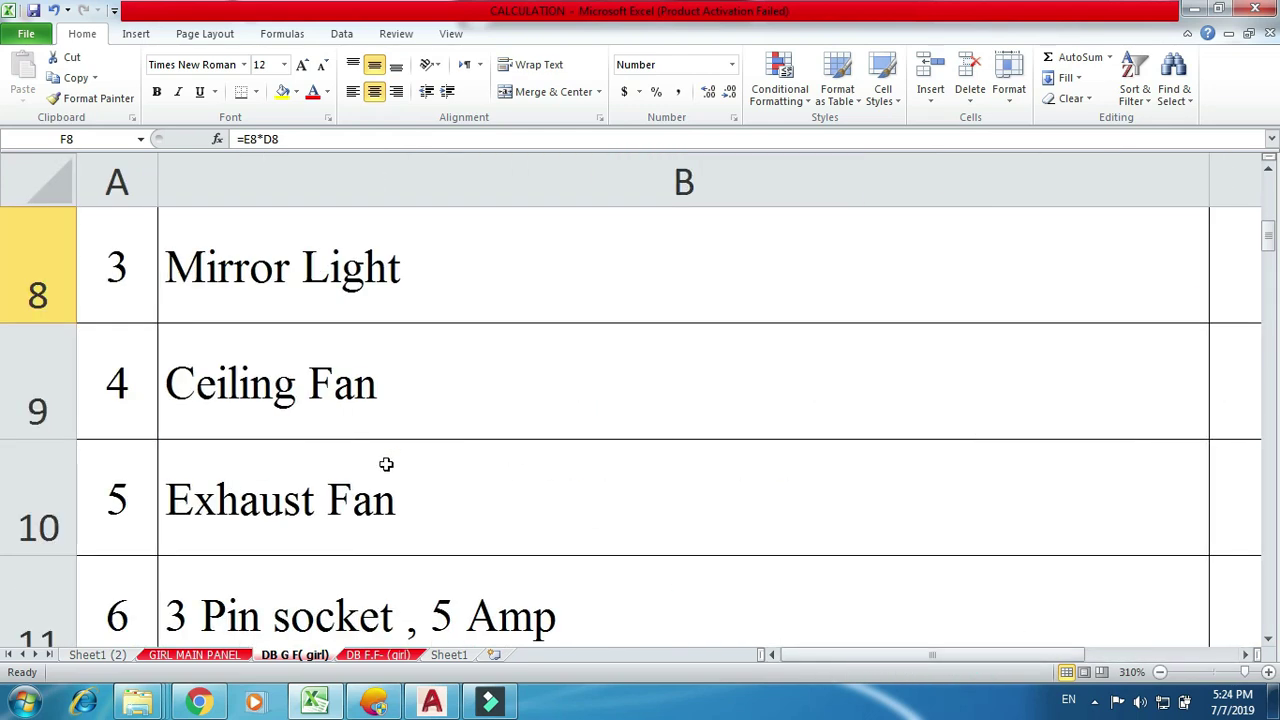
Review the Exhaust Fan, 3 Pin socket and AC rows together, and inspect the AC's per-unit watt formula in E12
scroll(524, 411, "down", 2)
scroll(516, 414, "down", 5)
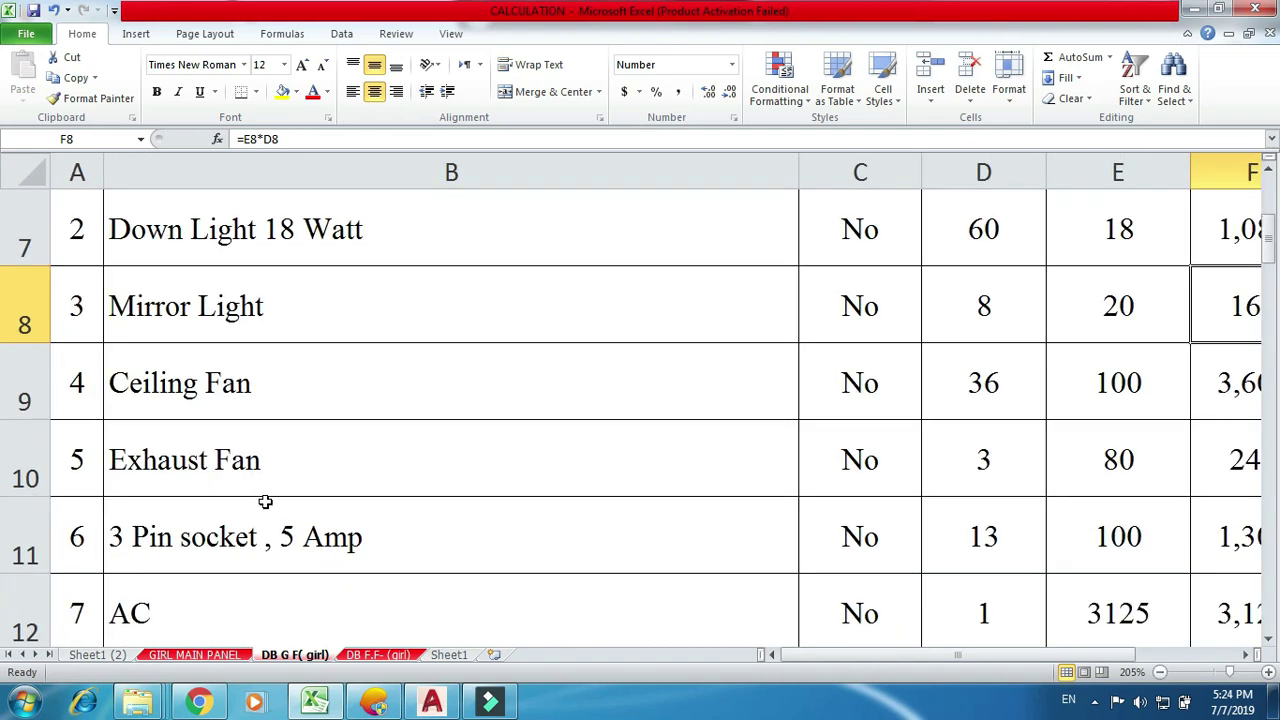
scroll(240, 525, "down", 1)
scroll(290, 550, "down", 1)
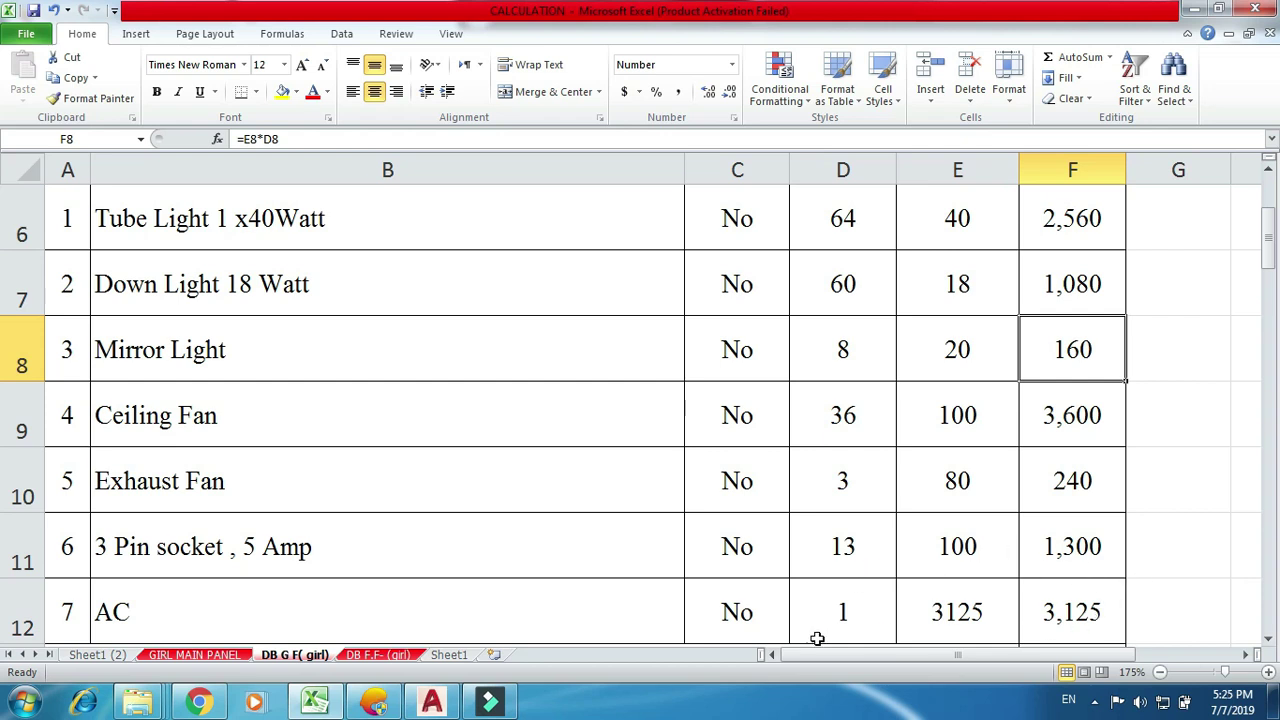
double_click(956, 614)
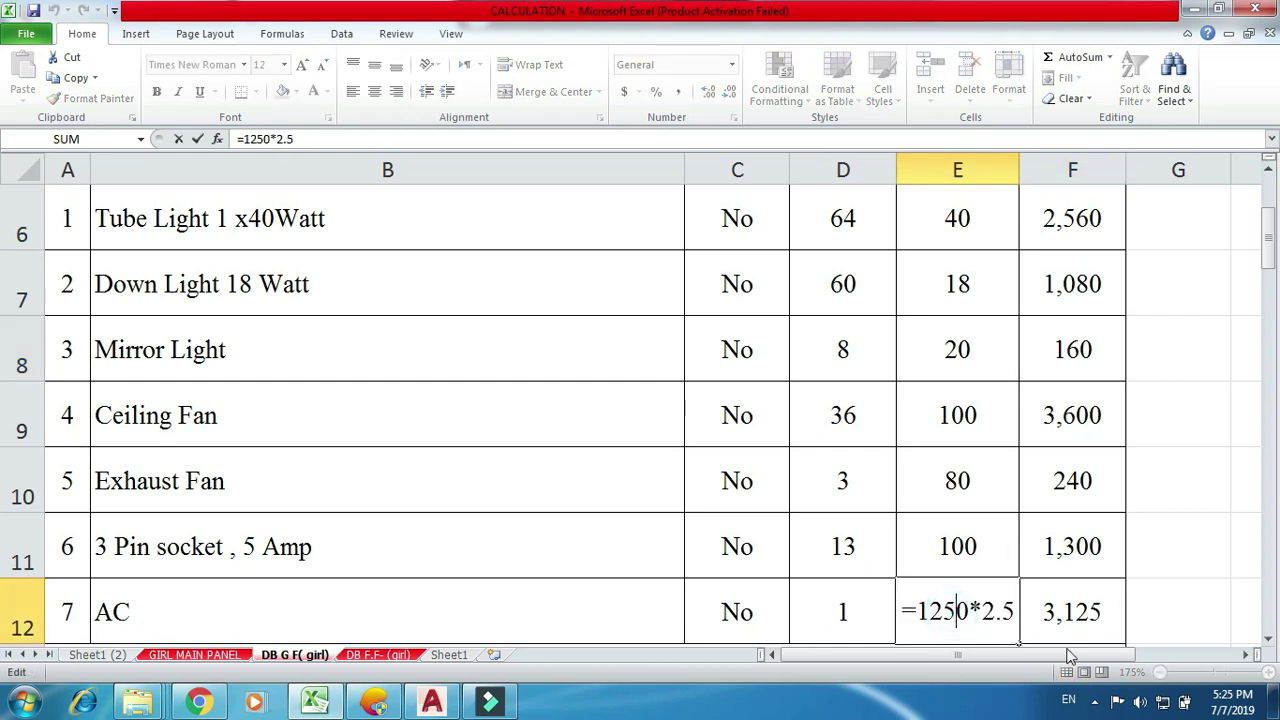
key("Return")
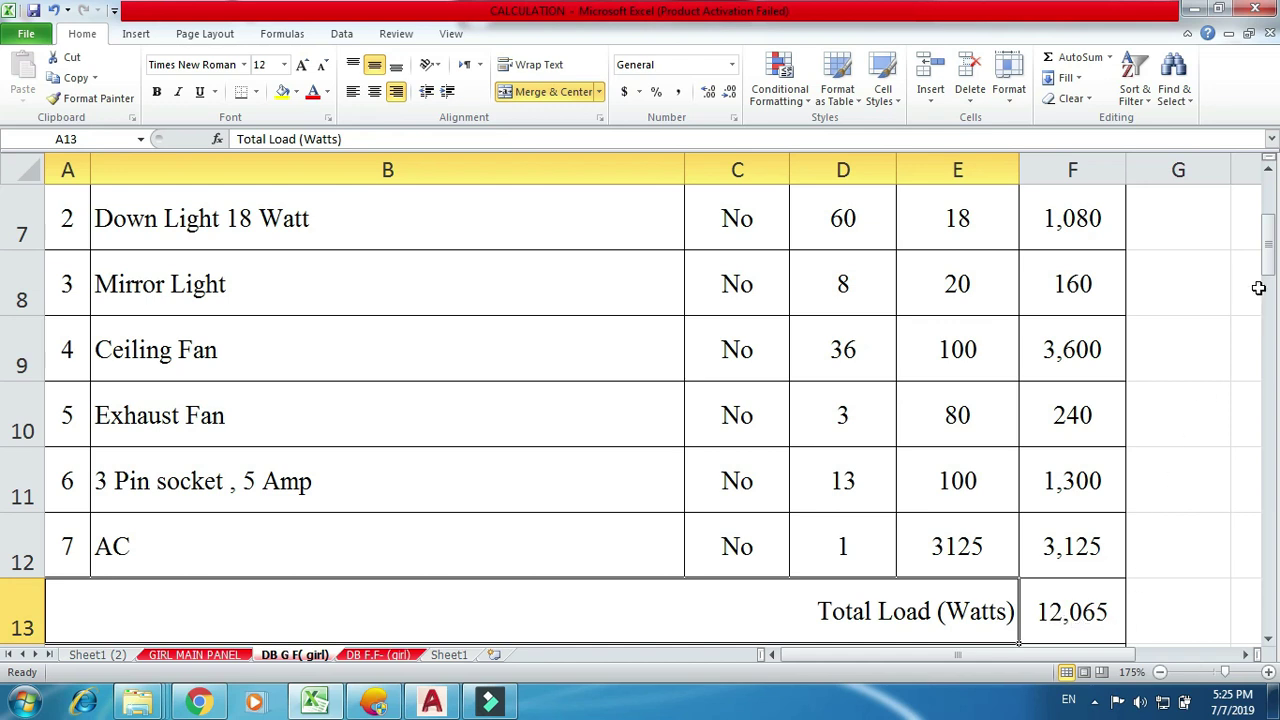
Recheck the AC row's per-unit watt formula in E12, comparing it closely with the row's description, quantity and total watts
mouse_move(1273, 258)
left_mouse_down()
mouse_move(1274, 277)
mouse_move(1273, 233)
mouse_move(1273, 255)
left_mouse_up()
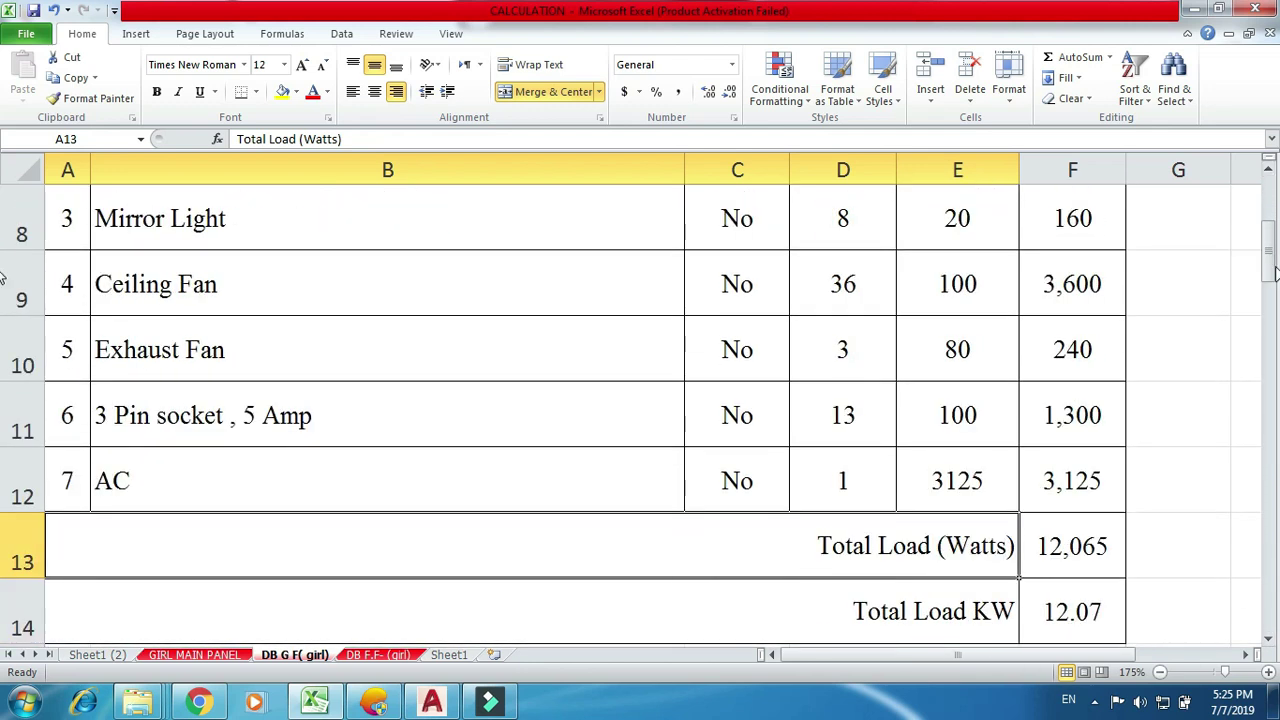
left_click(963, 496)
double_click(970, 488)
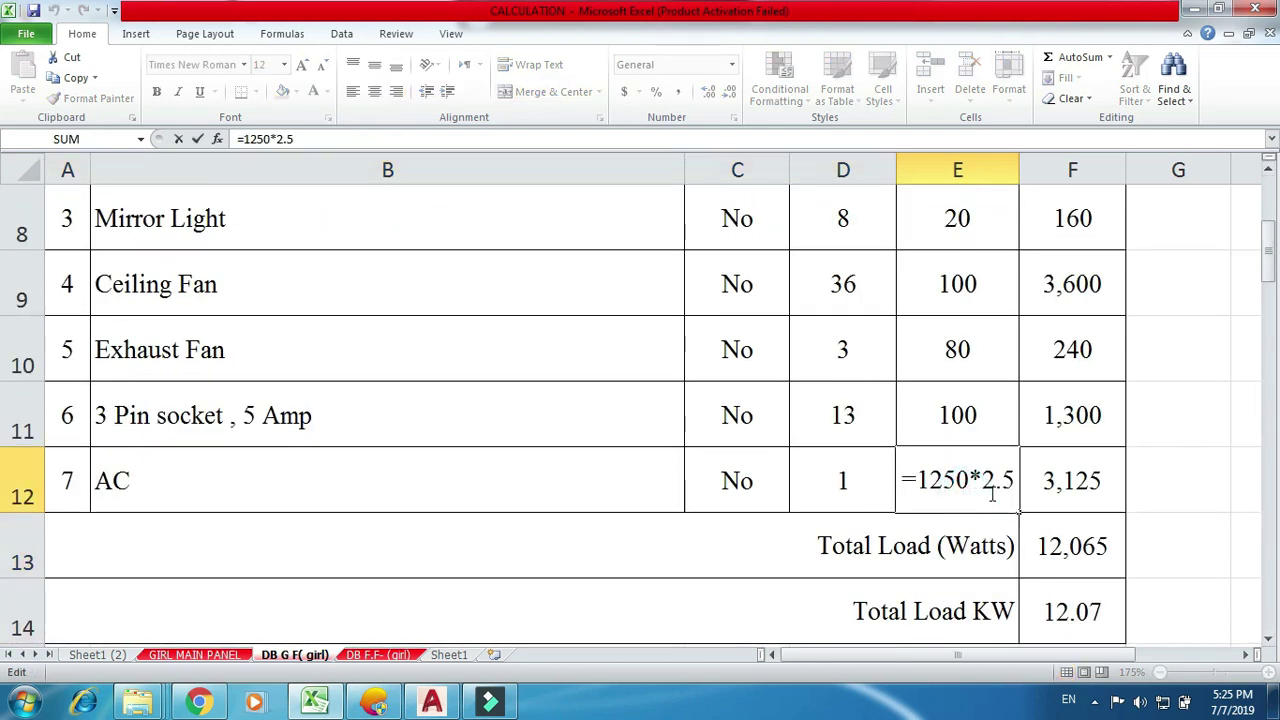
left_click(960, 523)
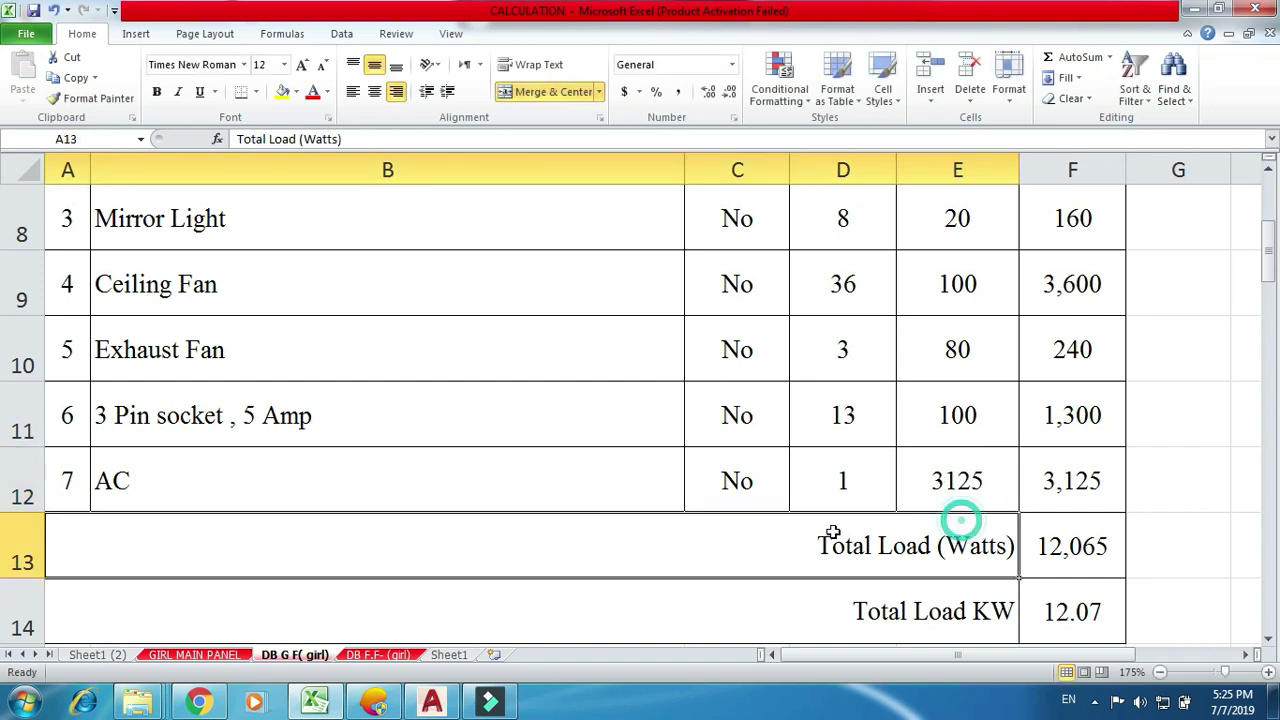
scroll(983, 503, "up", 4)
scroll(1005, 535, "up", 2)
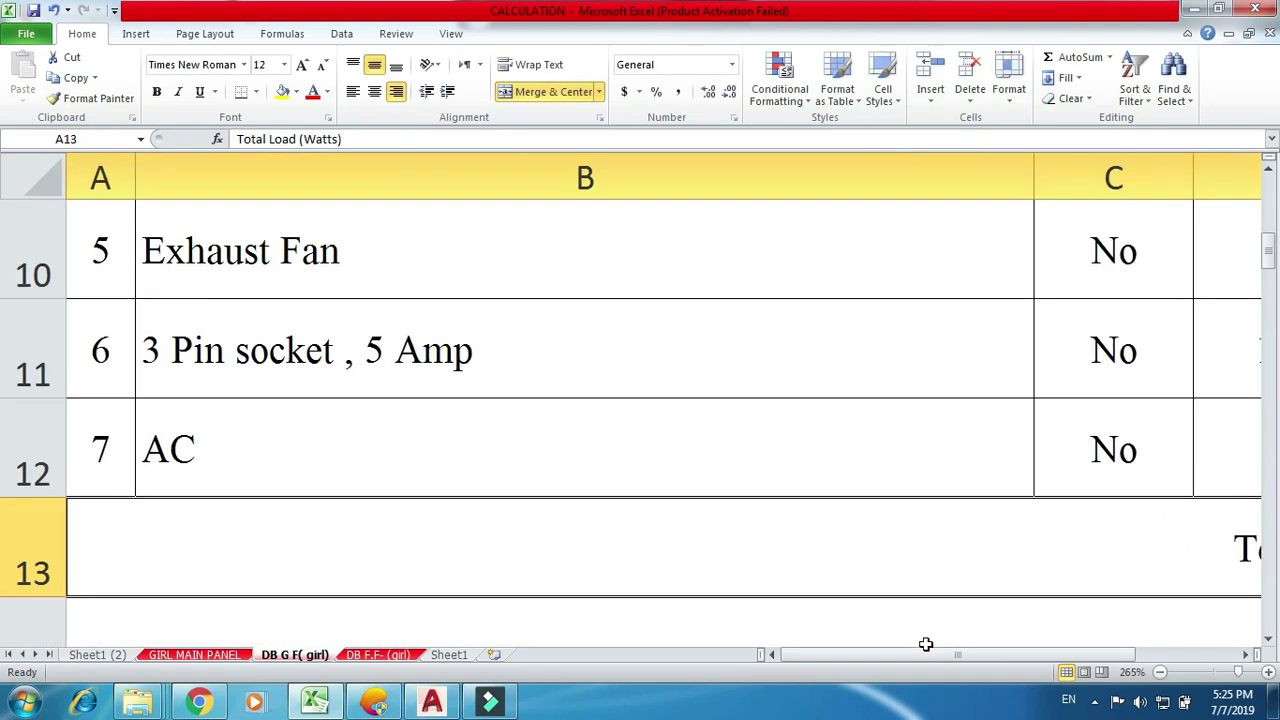
left_click(891, 651)
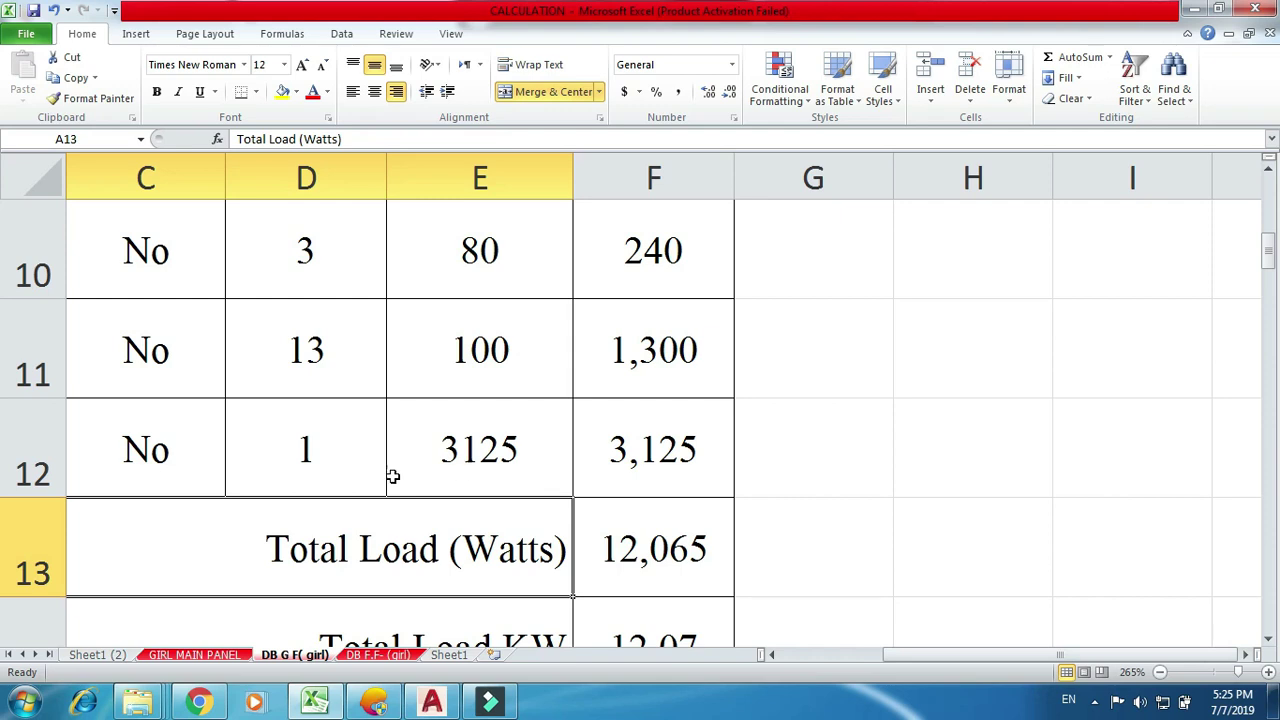
double_click(515, 460)
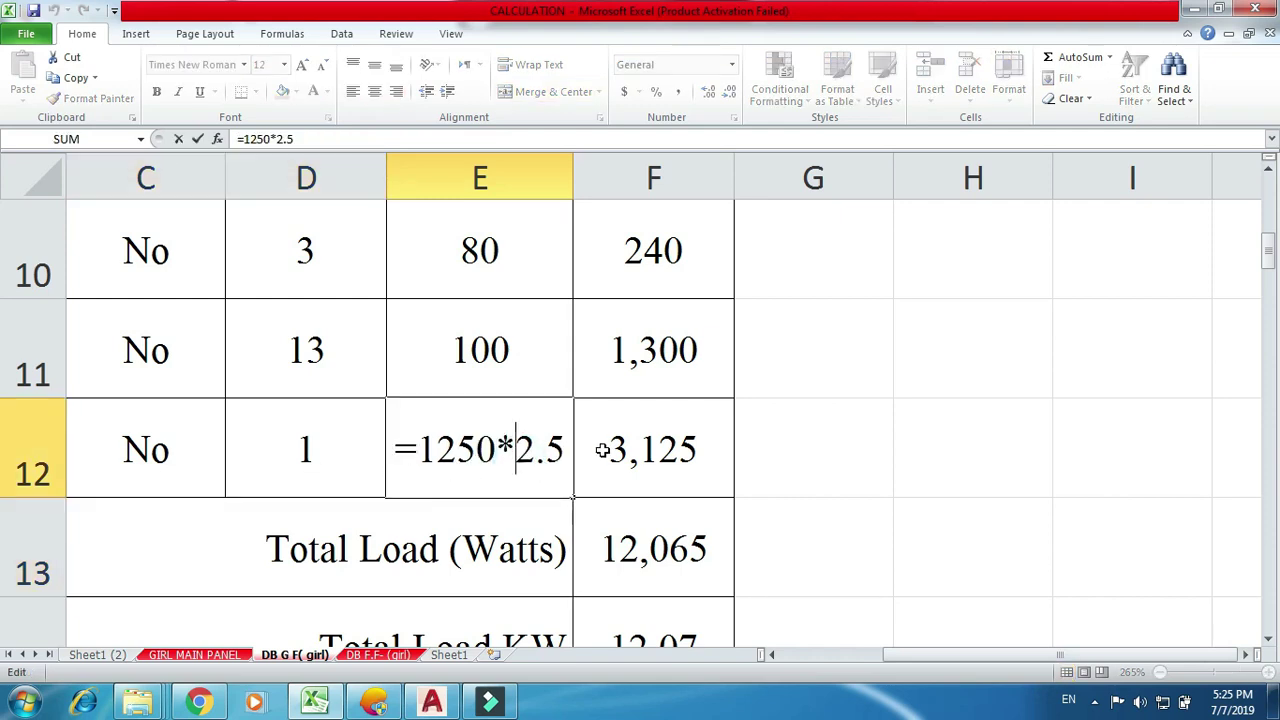
key("Return")
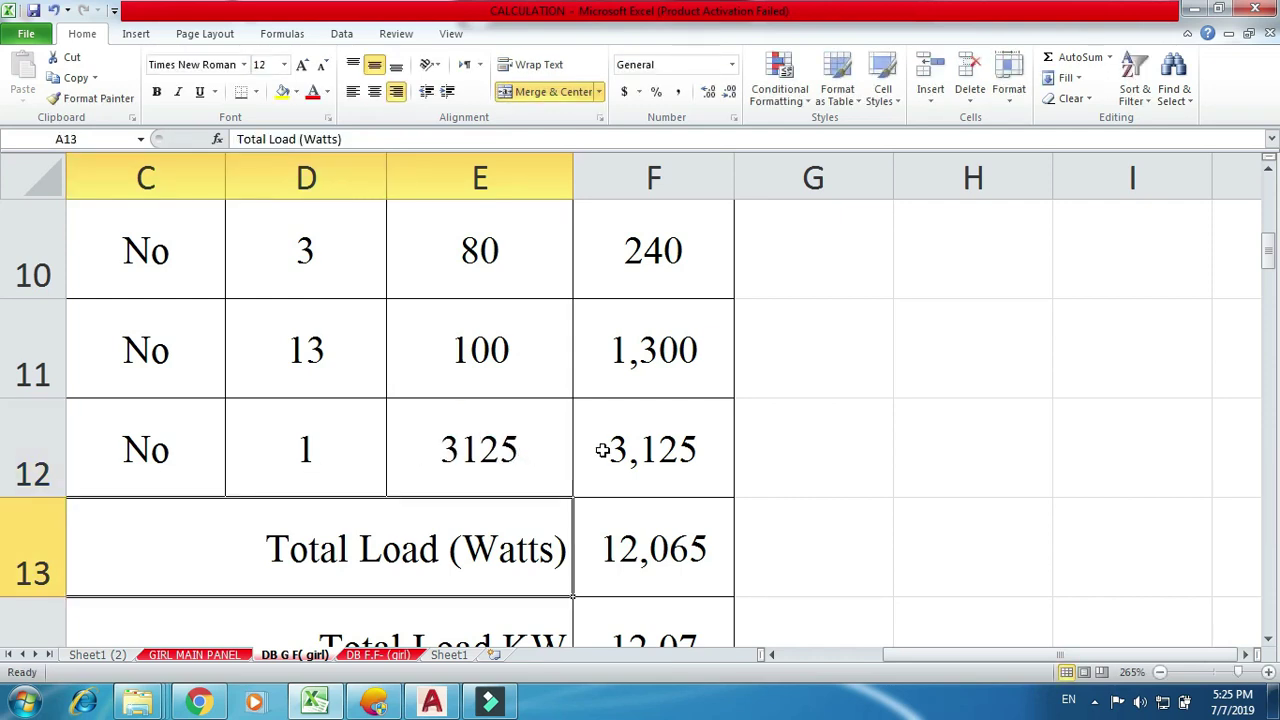
Inspect the Total Load (Watts) sum formula in F13 and the Total Load KW conversion formula in F14
double_click(655, 558)
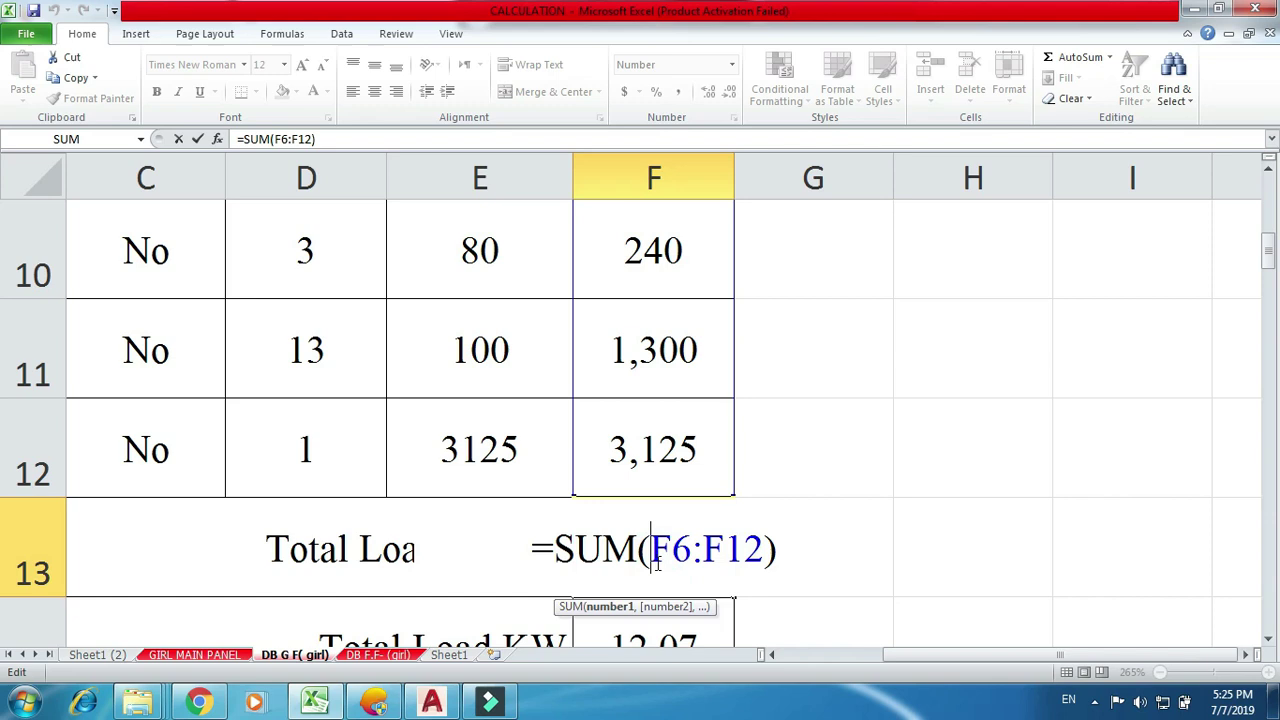
key("Return")
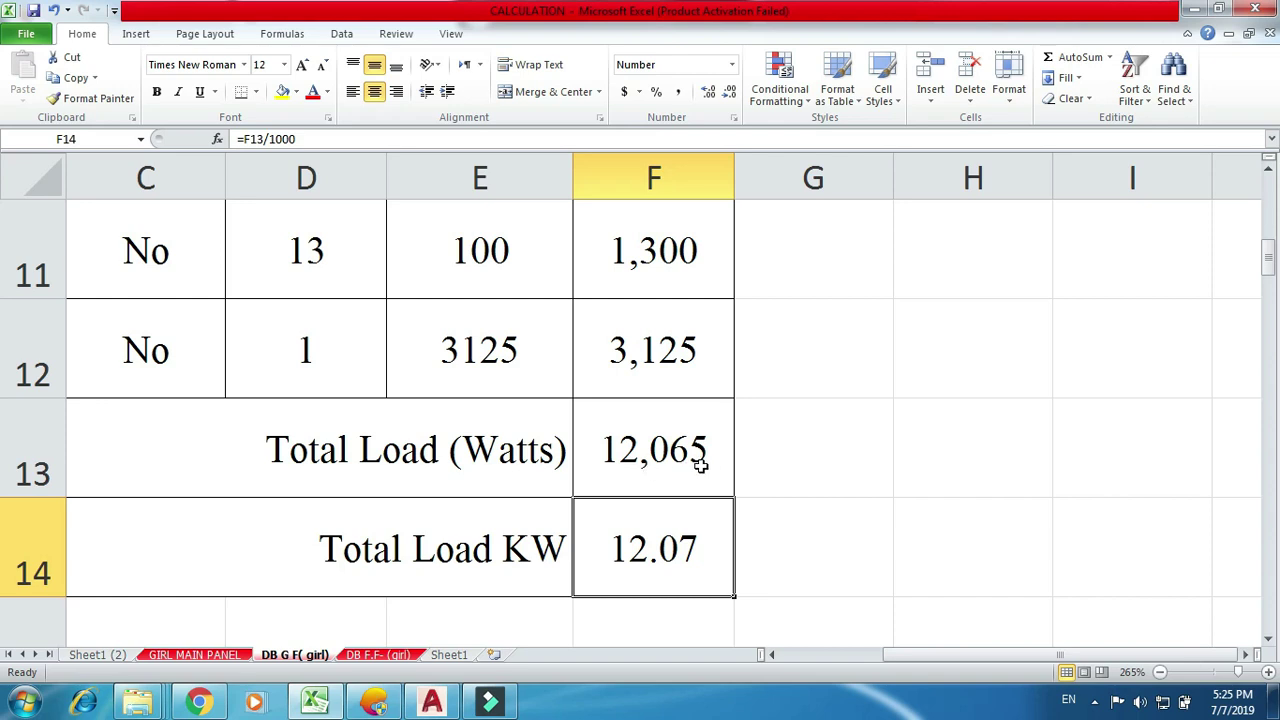
double_click(660, 541)
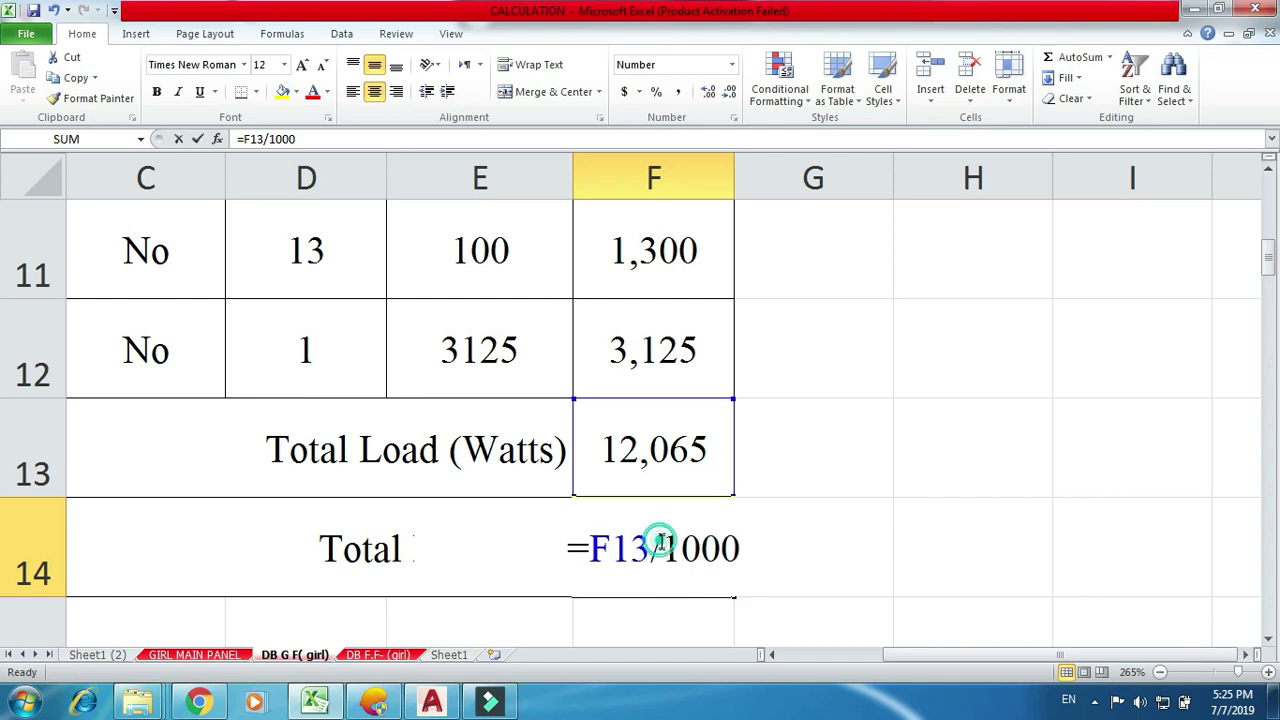
key("Return")
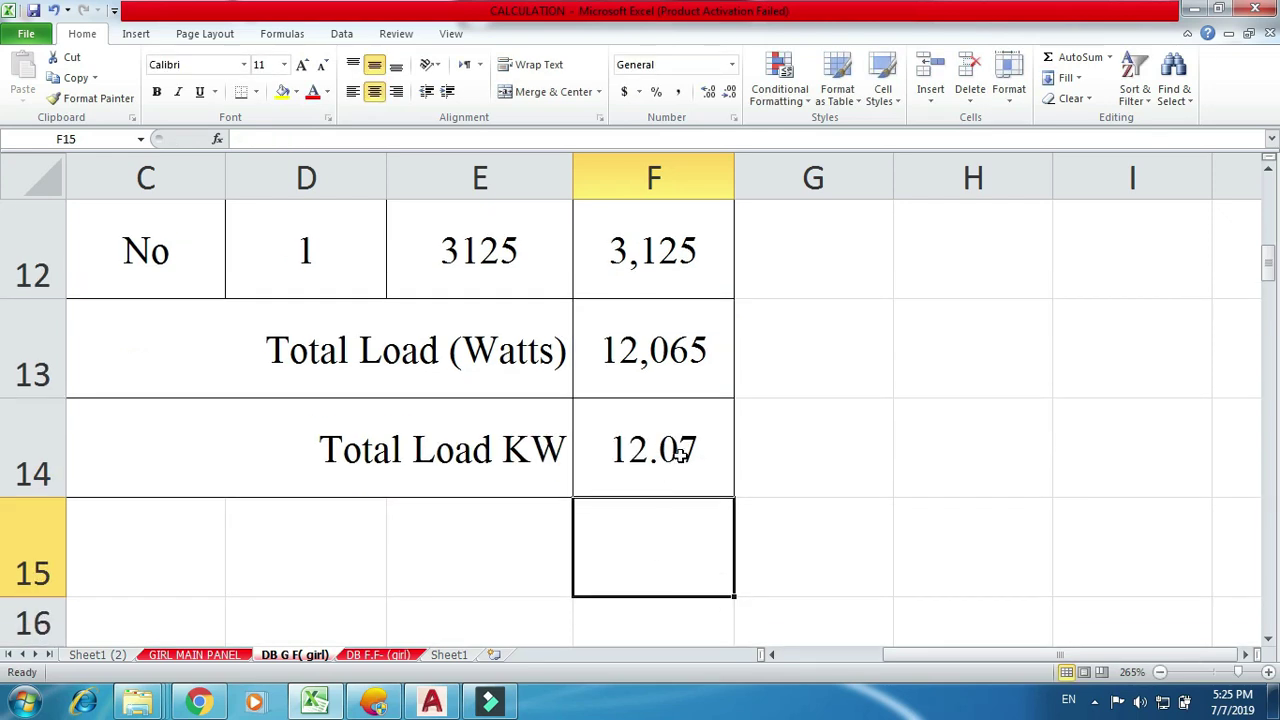
Look over the full-width total load rows and return to the title and headings of the DB (Ground Floor) table
scroll(857, 489, "down", 6, "ctrl")
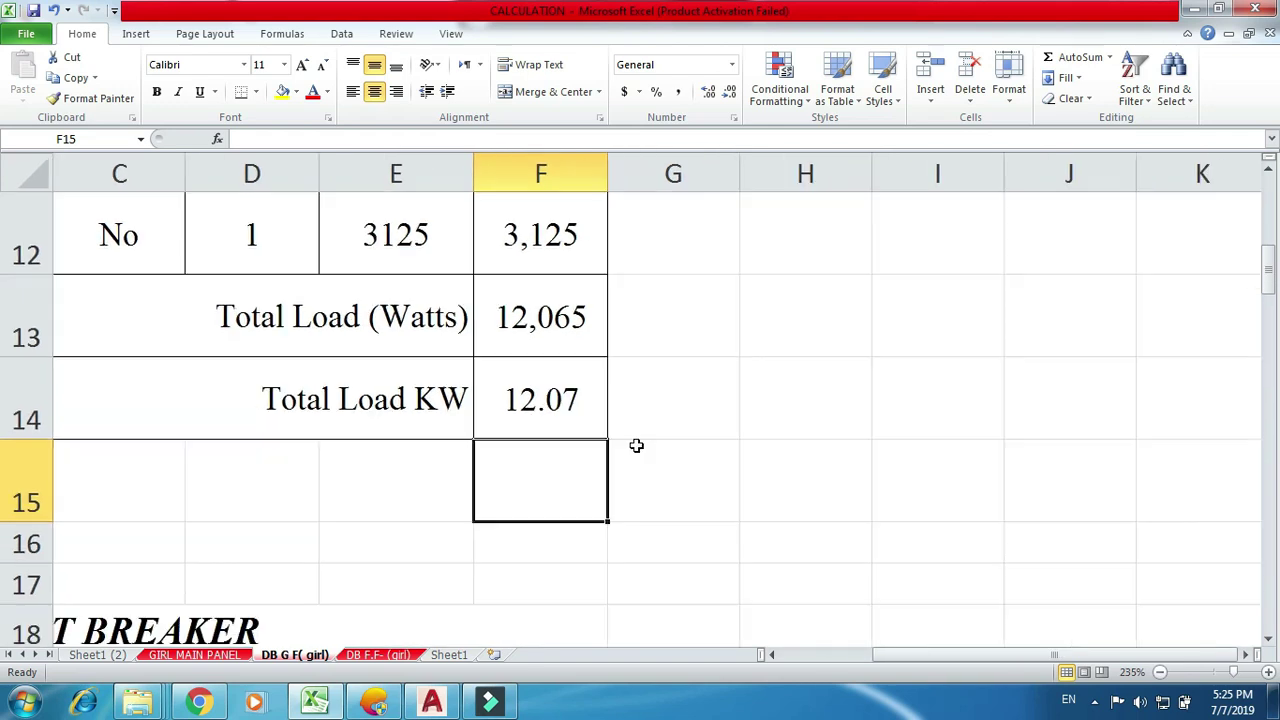
left_click_drag(996, 641, 925, 645)
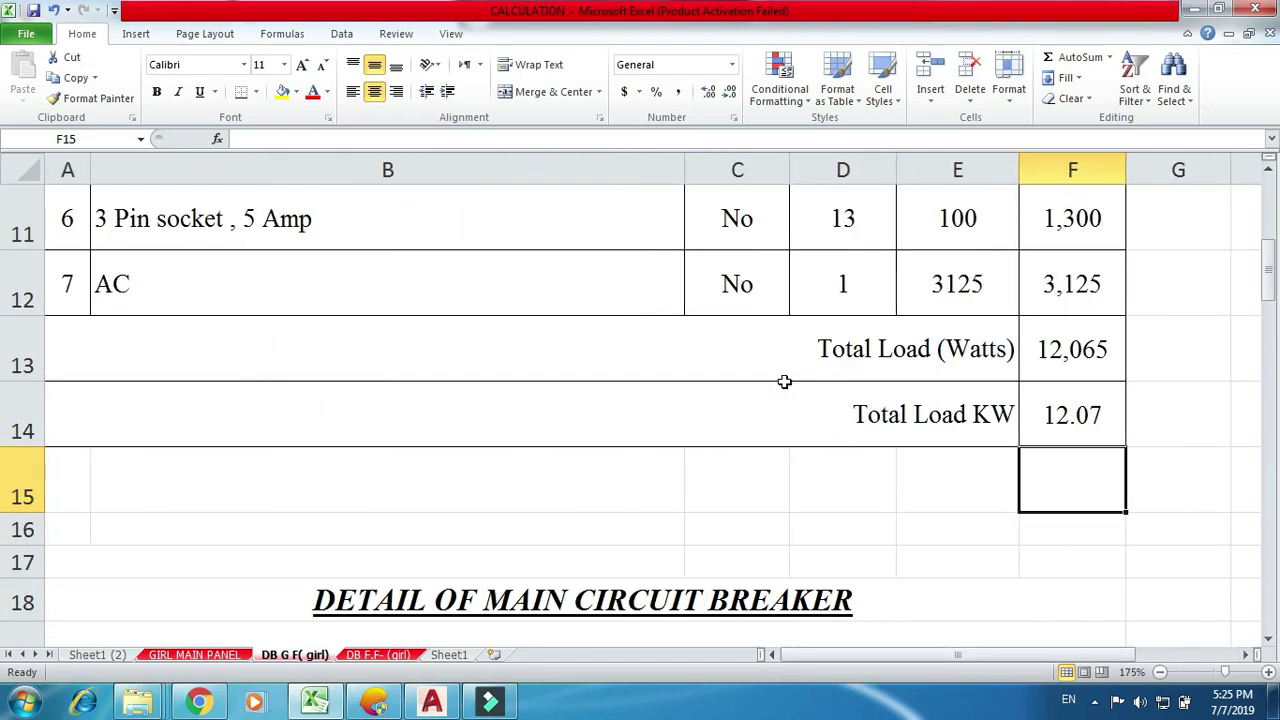
left_click_drag(1272, 292, 1274, 214)
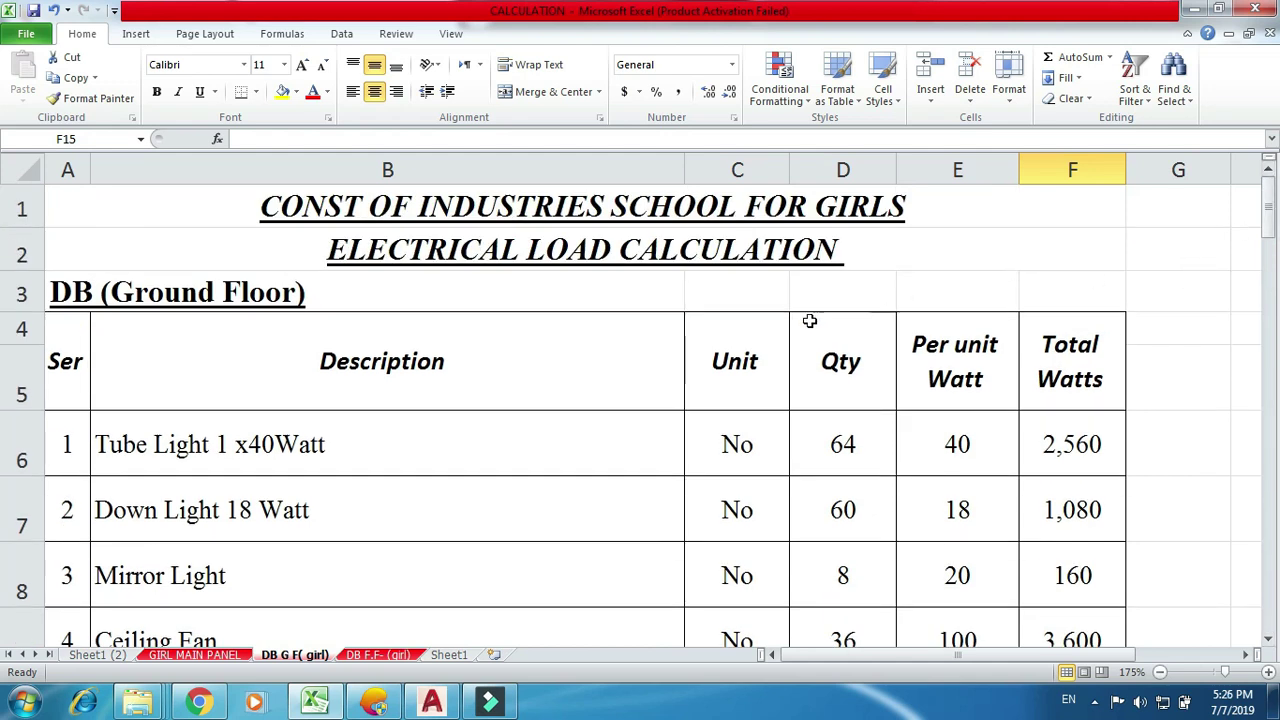